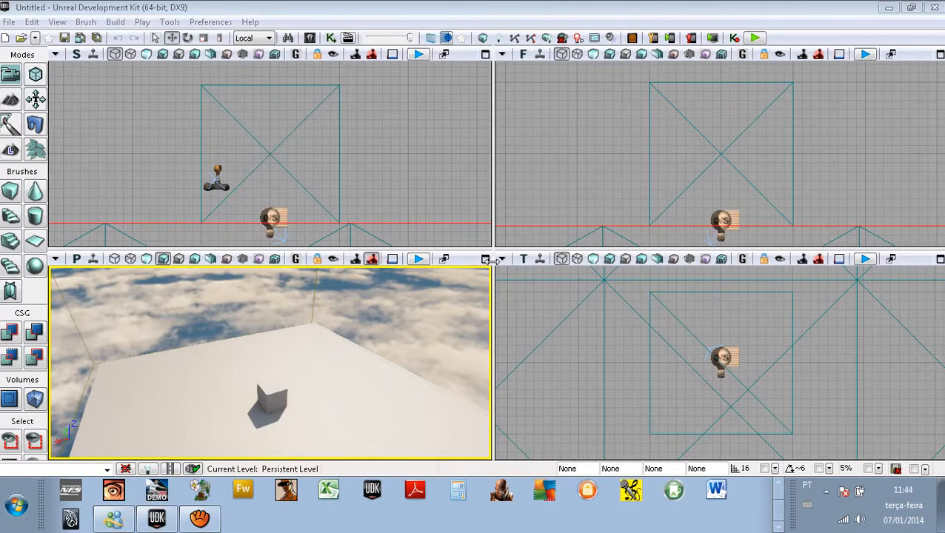
Maximize the perspective viewport and move the camera around the default map in several directions
{"action": "left_click", "coordinate": [485, 259]}
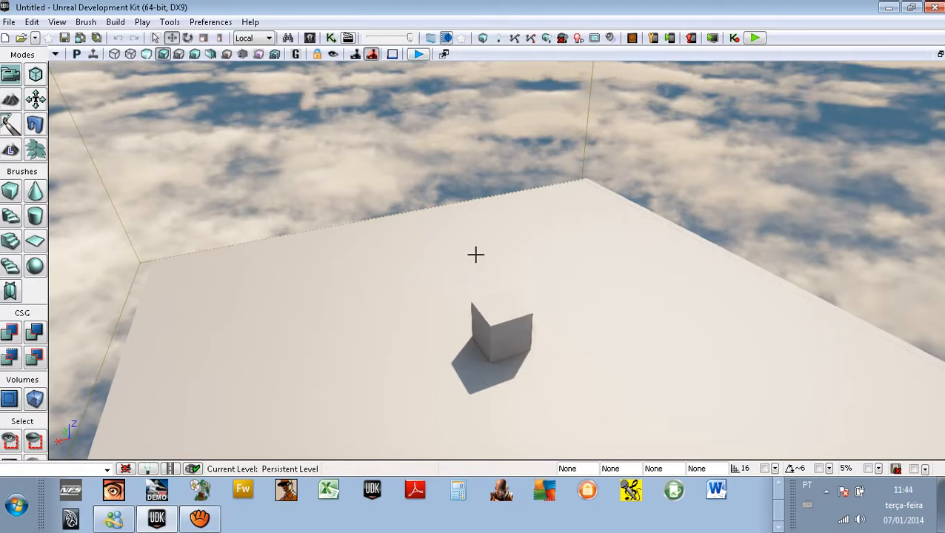
{"action": "right_click_drag", "start_coordinate": [476, 255], "coordinate": [264, 229]}
{"action": "left_click_drag", "start_coordinate": [595, 239], "coordinate": [732, 214]}
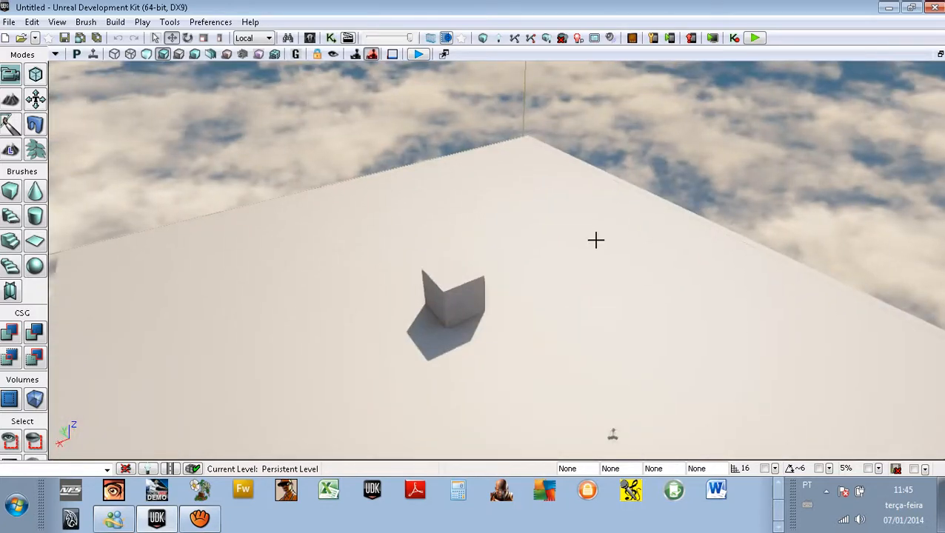
{"action": "key", "text": "Up"}
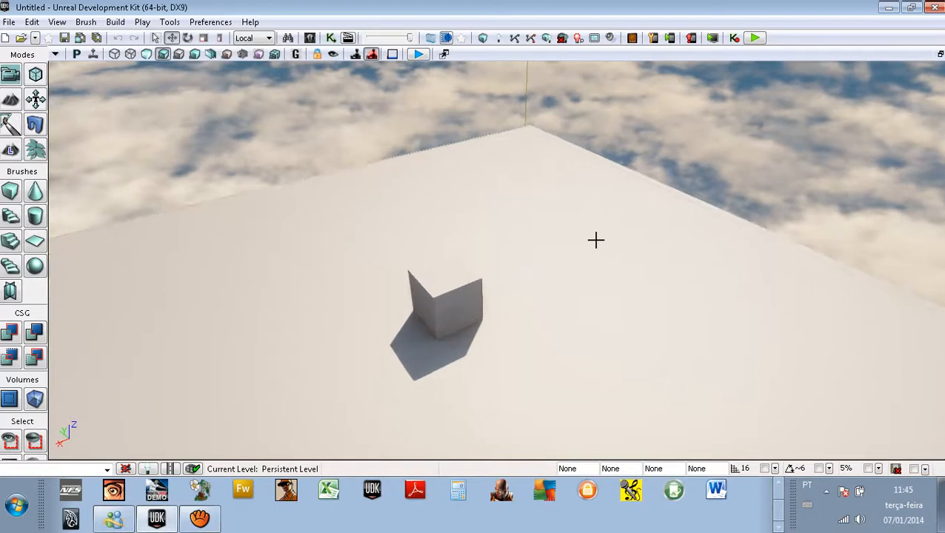
{"action": "key", "text": "Down"}
{"action": "key", "text": "Left"}
{"action": "key", "text": "Right"}
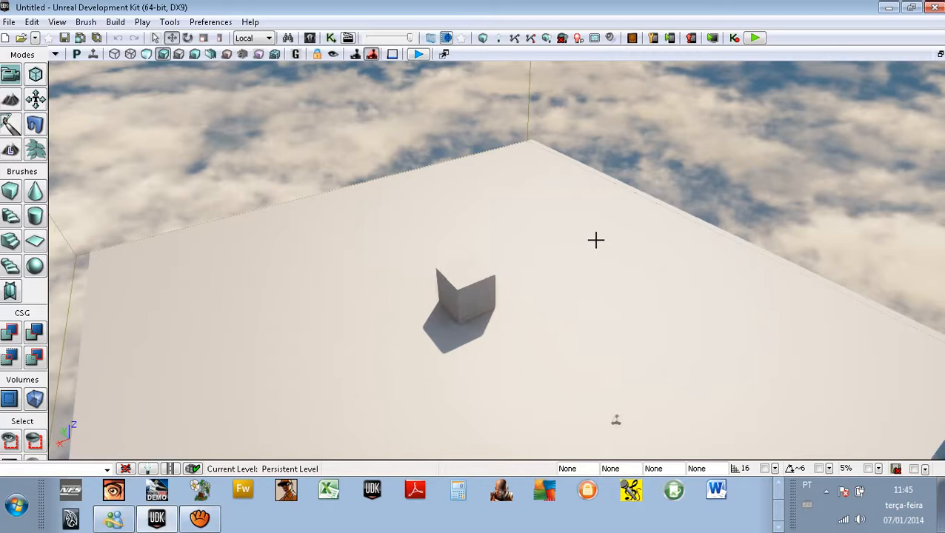
Select the cube on the floor and view it from different angles
{"action": "left_click", "coordinate": [533, 302]}
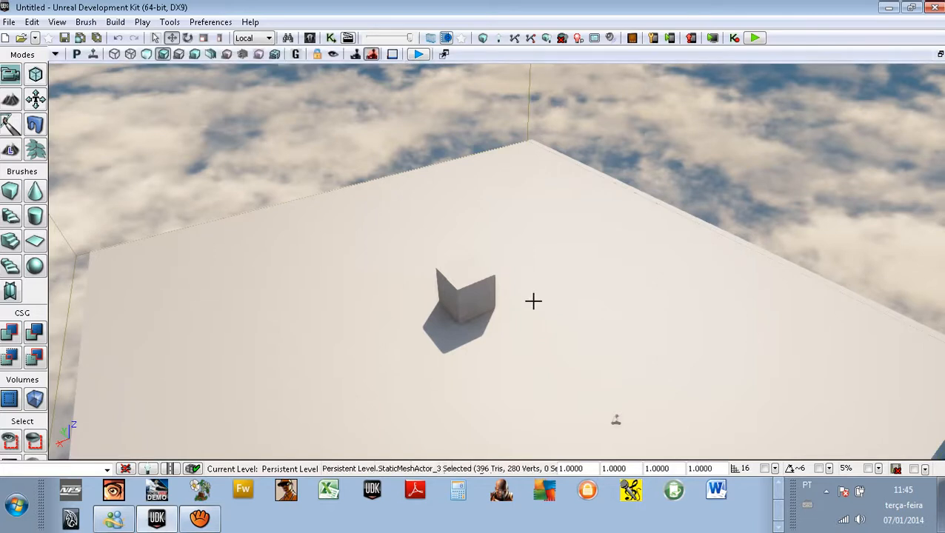
{"action": "key", "text": "Down"}
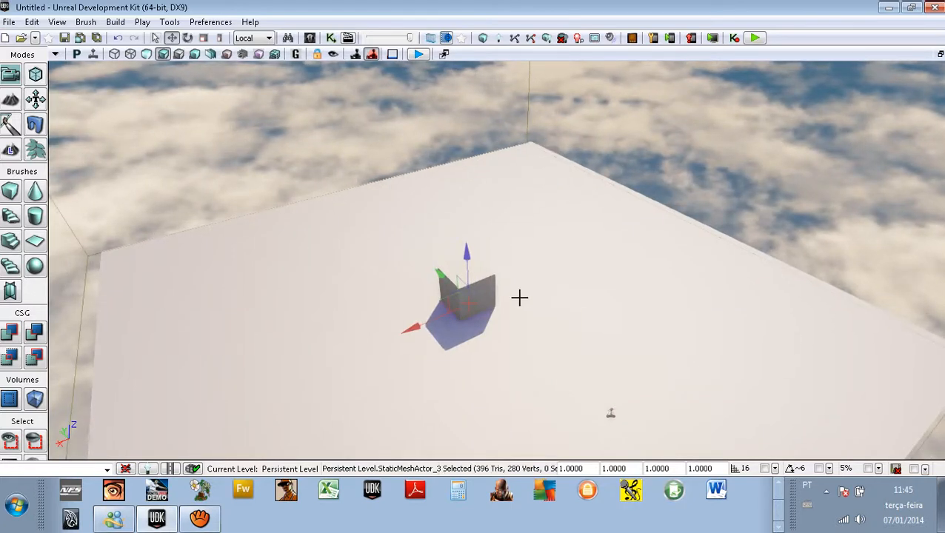
{"action": "left_click_drag", "start_coordinate": [519, 298], "coordinate": [380, 295]}
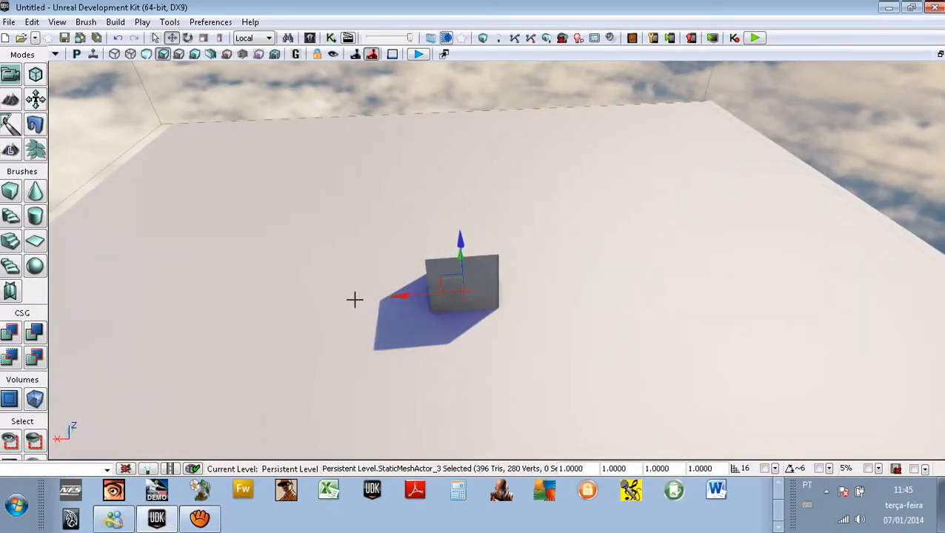
{"action": "right_click_drag", "start_coordinate": [378, 291], "coordinate": [399, 280]}
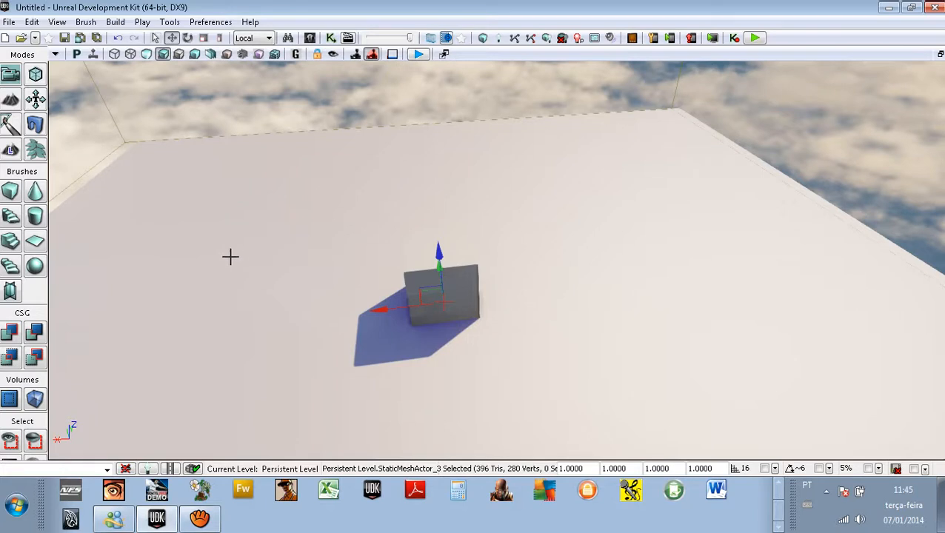
{"action": "mouse_move", "coordinate": [209, 229]}
{"action": "right_mouse_down"}
{"action": "mouse_move", "coordinate": [247, 239]}
{"action": "mouse_move", "coordinate": [215, 222]}
{"action": "right_mouse_up"}
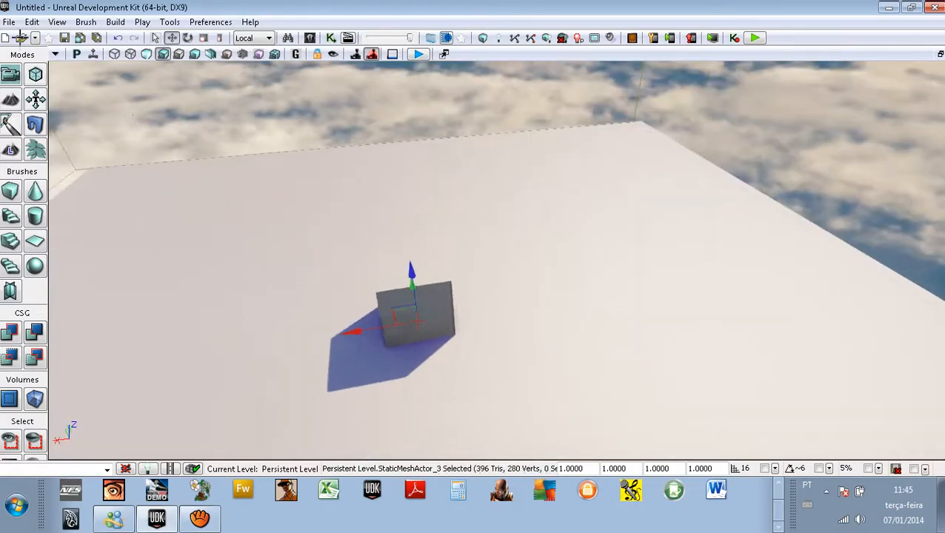
Create a new level from the Blank Map template
{"action": "left_click", "coordinate": [8, 22]}
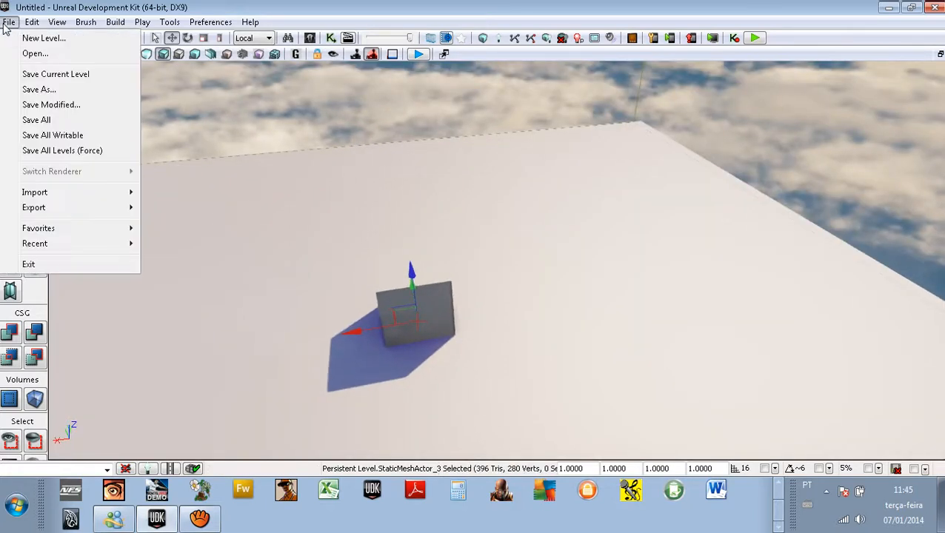
{"action": "left_click", "coordinate": [53, 40]}
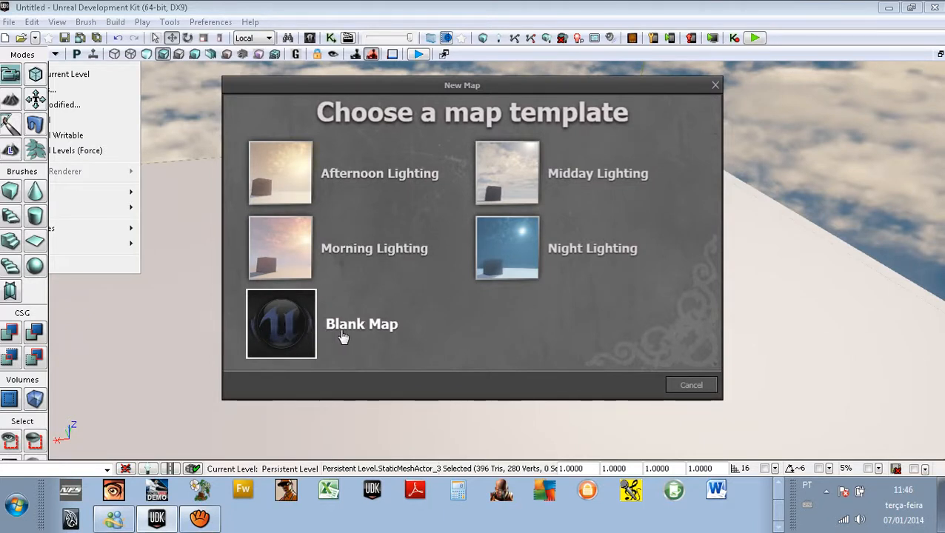
{"action": "left_click", "coordinate": [292, 332]}
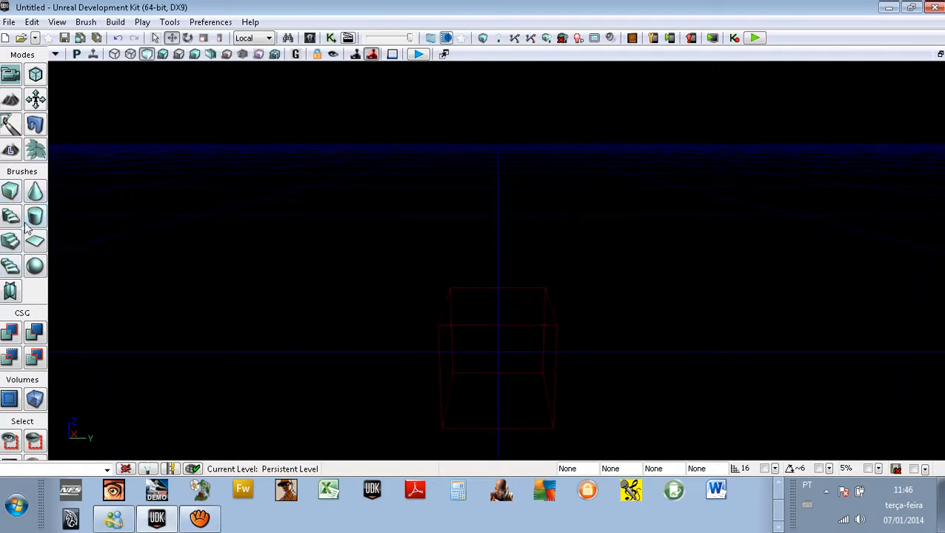
Select the red builder brush and move it along the Z, Y and X axes, finishing centred on the Y axis
{"action": "left_click", "coordinate": [475, 325]}
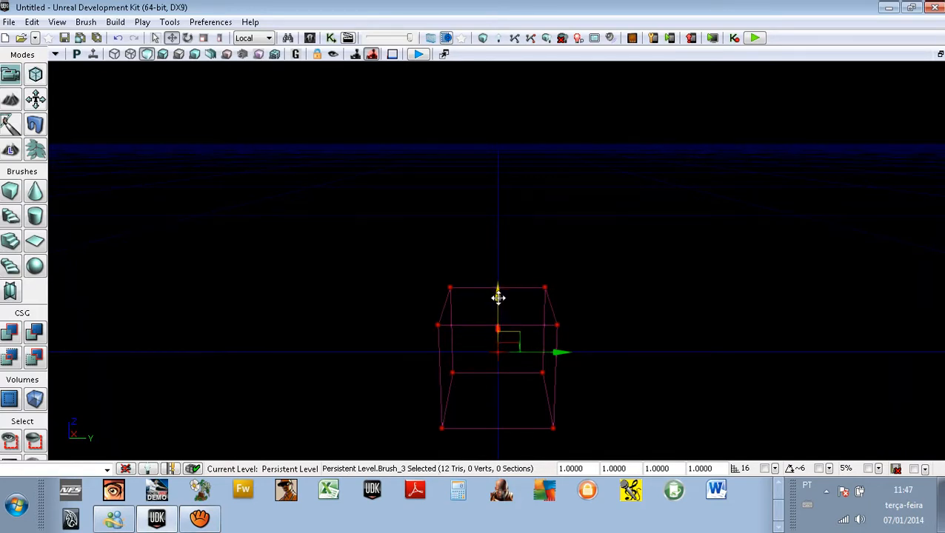
{"action": "mouse_move", "coordinate": [500, 296]}
{"action": "left_mouse_down"}
{"action": "mouse_move", "coordinate": [502, 224]}
{"action": "mouse_move", "coordinate": [503, 296]}
{"action": "left_mouse_up"}
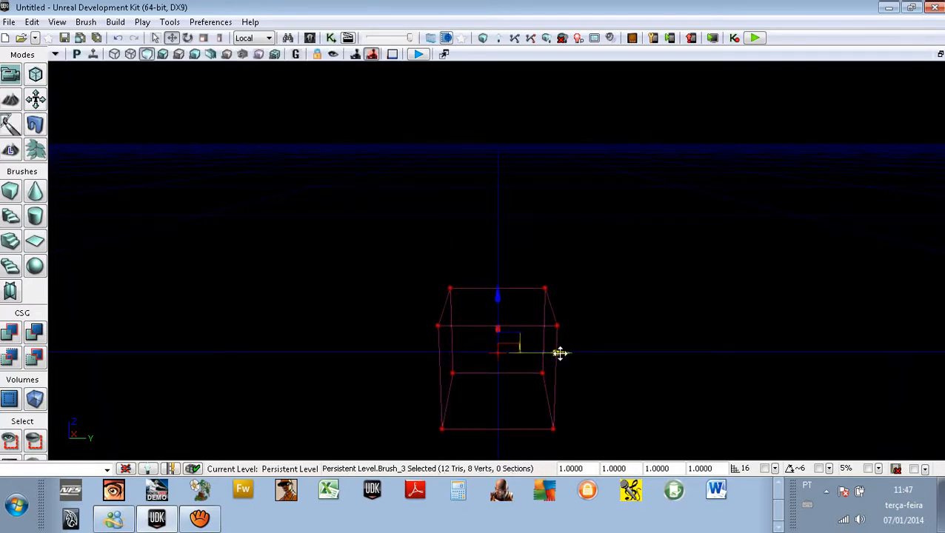
{"action": "mouse_move", "coordinate": [559, 352]}
{"action": "left_mouse_down"}
{"action": "mouse_move", "coordinate": [595, 344]}
{"action": "mouse_move", "coordinate": [558, 353]}
{"action": "left_mouse_up"}
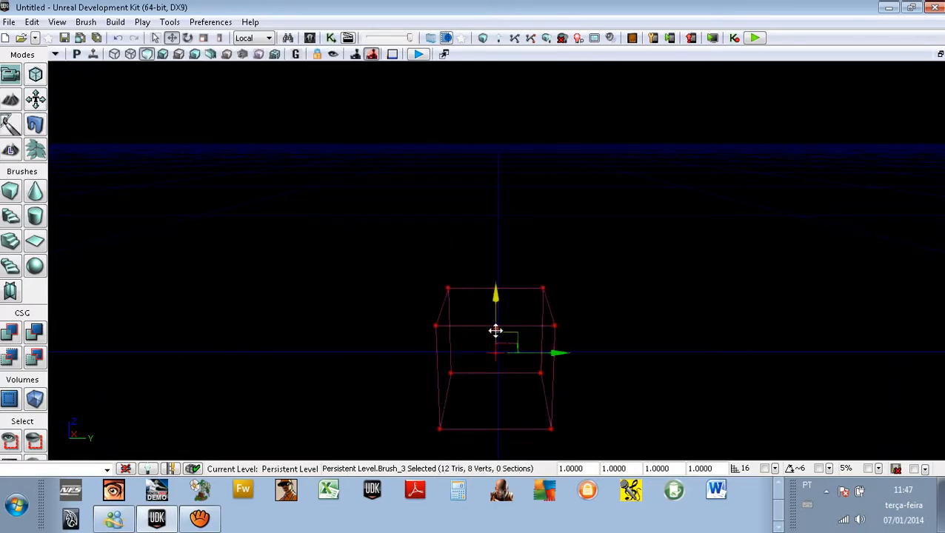
{"action": "mouse_move", "coordinate": [495, 331]}
{"action": "left_mouse_down"}
{"action": "mouse_move", "coordinate": [500, 253]}
{"action": "mouse_move", "coordinate": [503, 327]}
{"action": "left_mouse_up"}
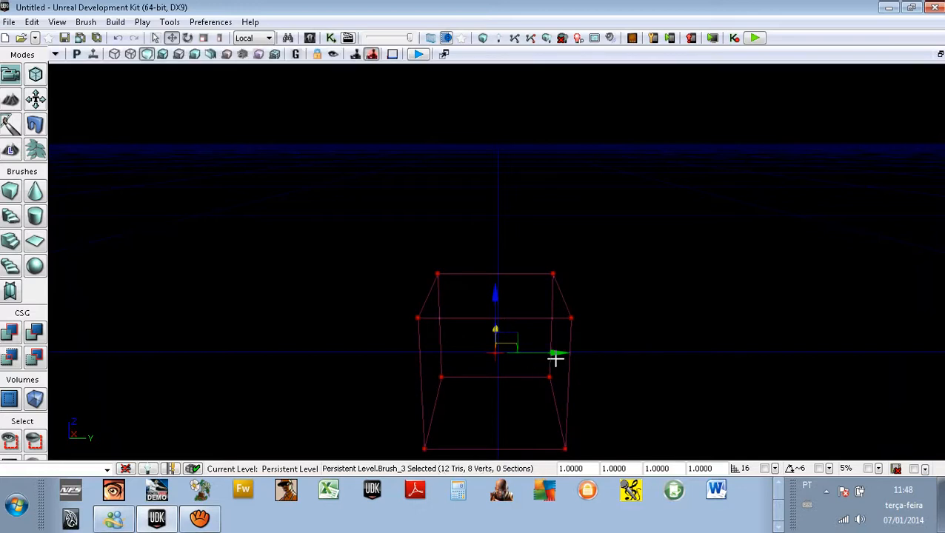
{"action": "left_click_drag", "start_coordinate": [553, 352], "coordinate": [558, 351]}
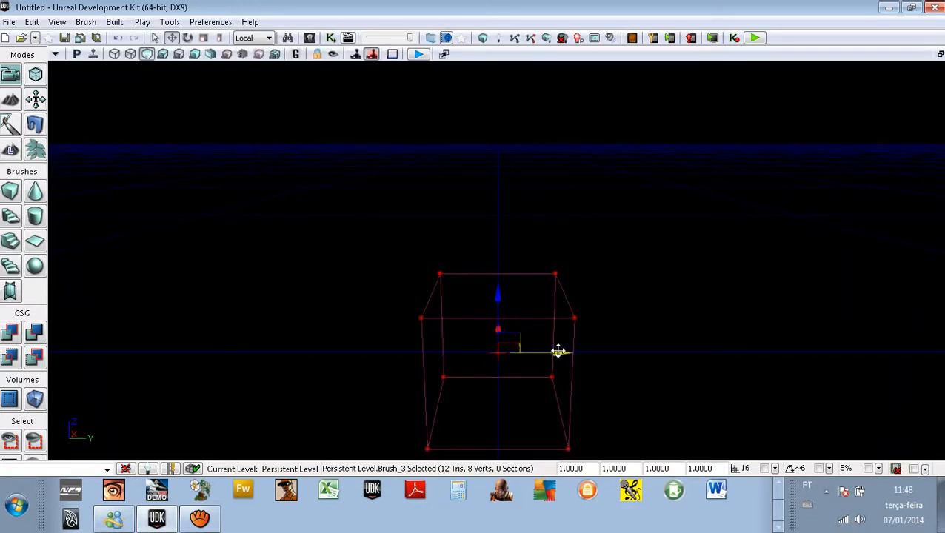
Switch the builder brush's transform widget through rotation and uniform scaling to non-uniform scaling
{"action": "key", "text": "space"}
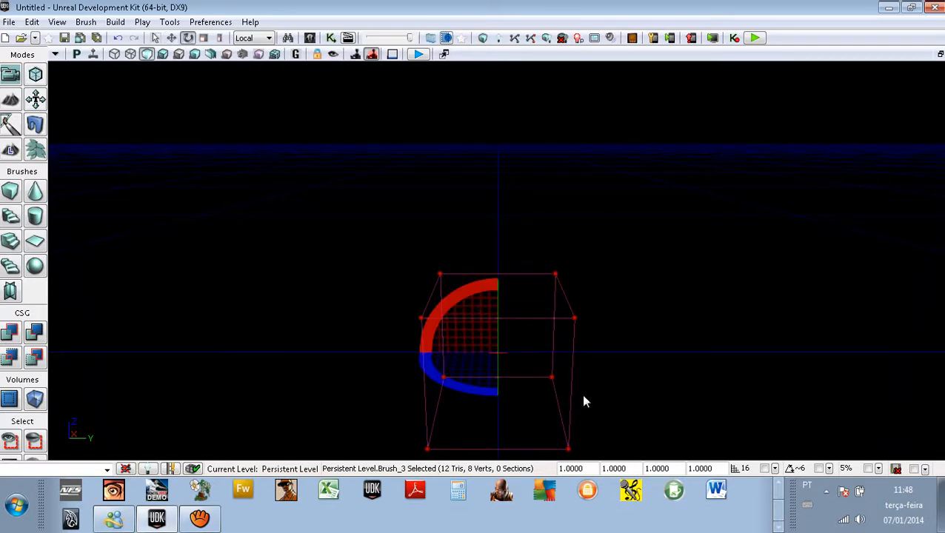
{"action": "key", "text": "space"}
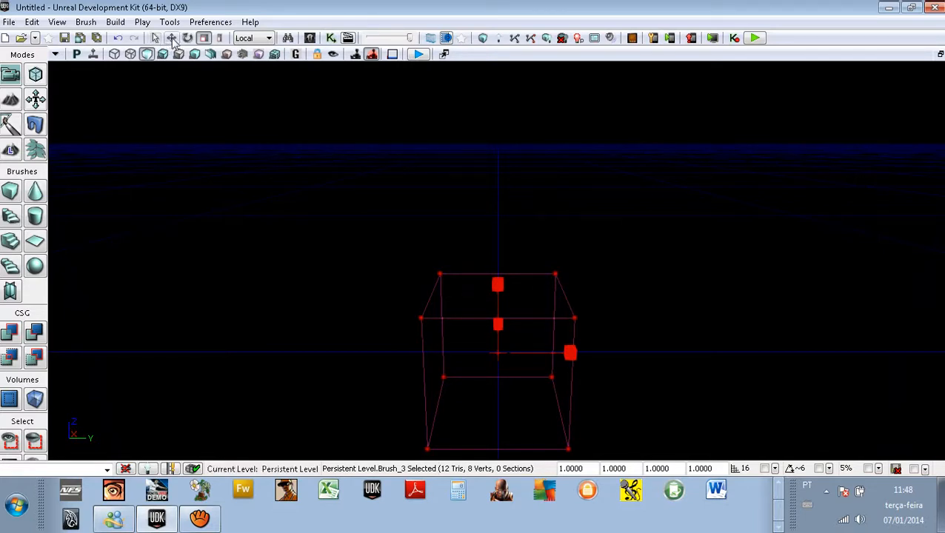
{"action": "left_click", "coordinate": [223, 38]}
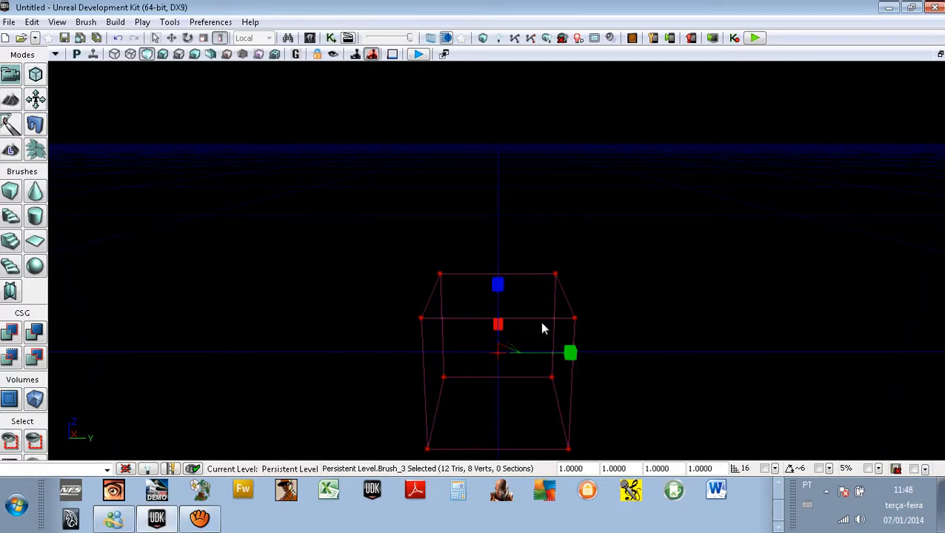
Resize the cube builder brush to X 4000, Y 4000 and Z 100
{"action": "right_click", "coordinate": [13, 191]}
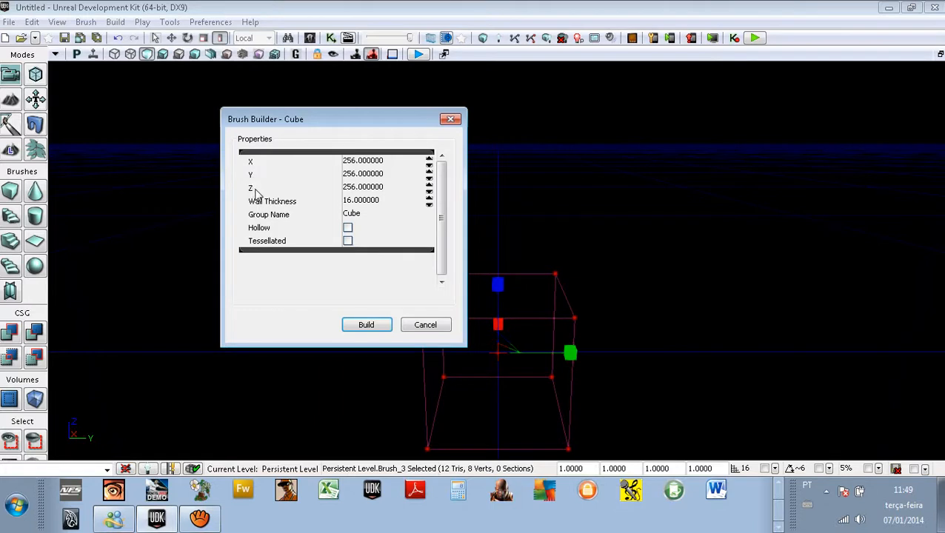
{"action": "left_click", "coordinate": [360, 163]}
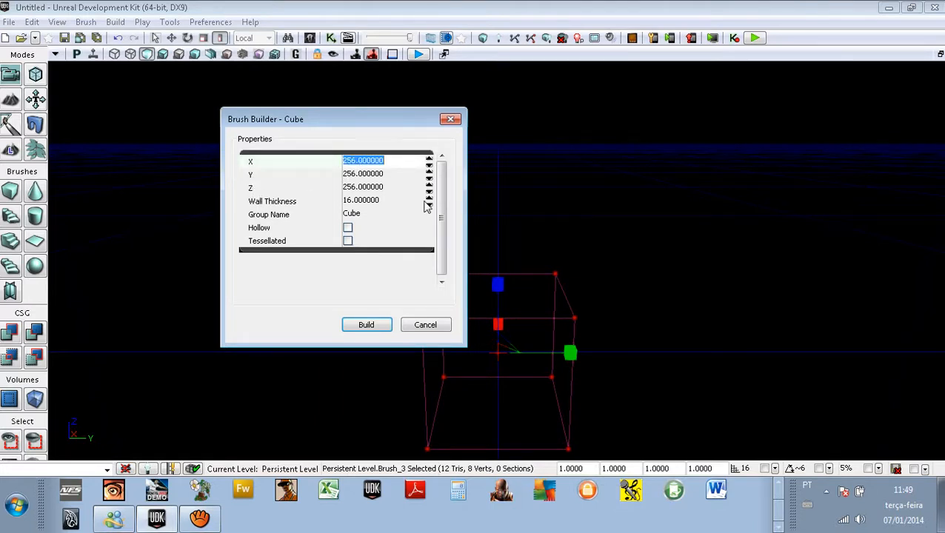
{"action": "type", "text": "4000"}
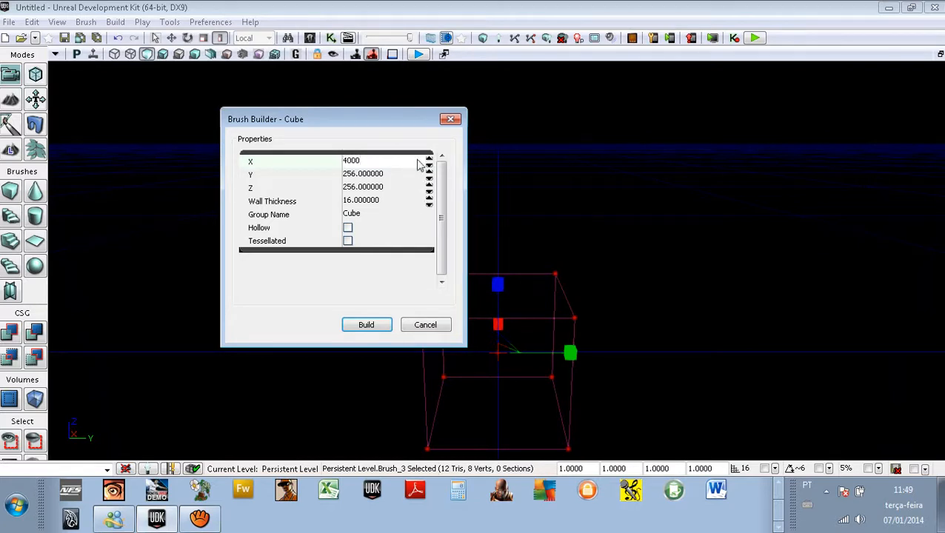
{"action": "left_click", "coordinate": [357, 174]}
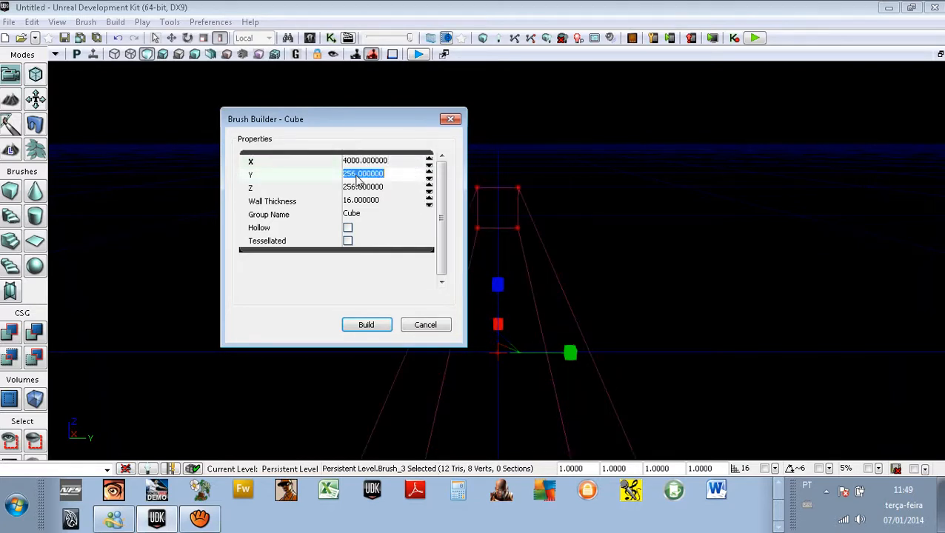
{"action": "type", "text": "4000"}
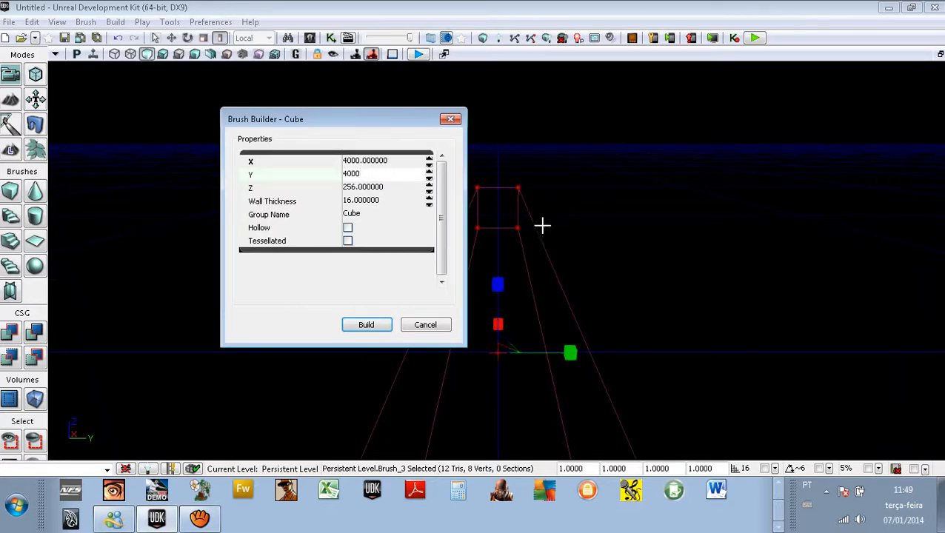
{"action": "left_click_drag", "start_coordinate": [370, 123], "coordinate": [349, 120]}
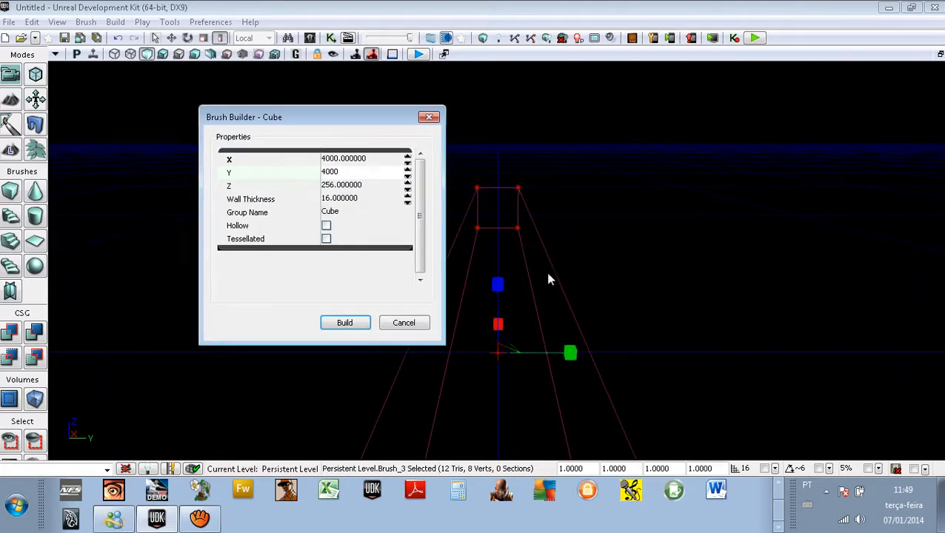
{"action": "left_click", "coordinate": [328, 190]}
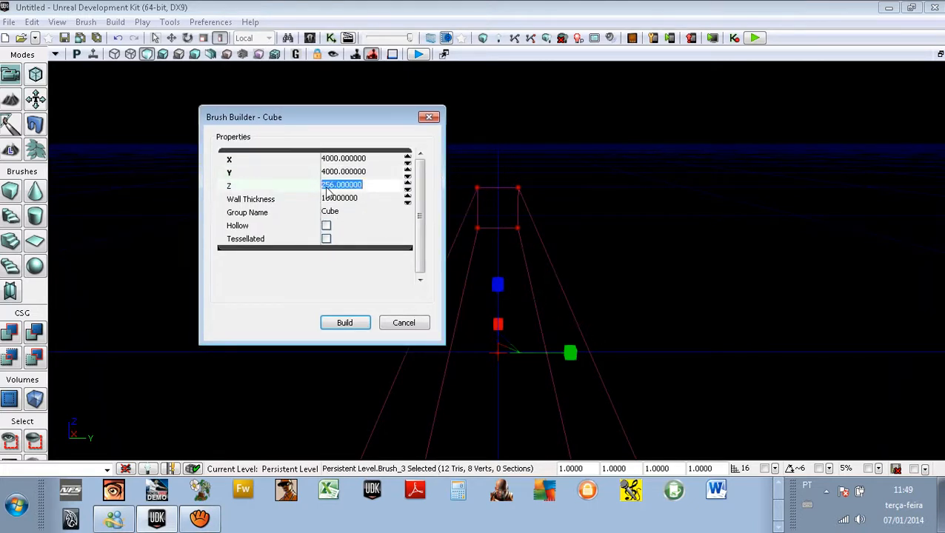
{"action": "type", "text": "100"}
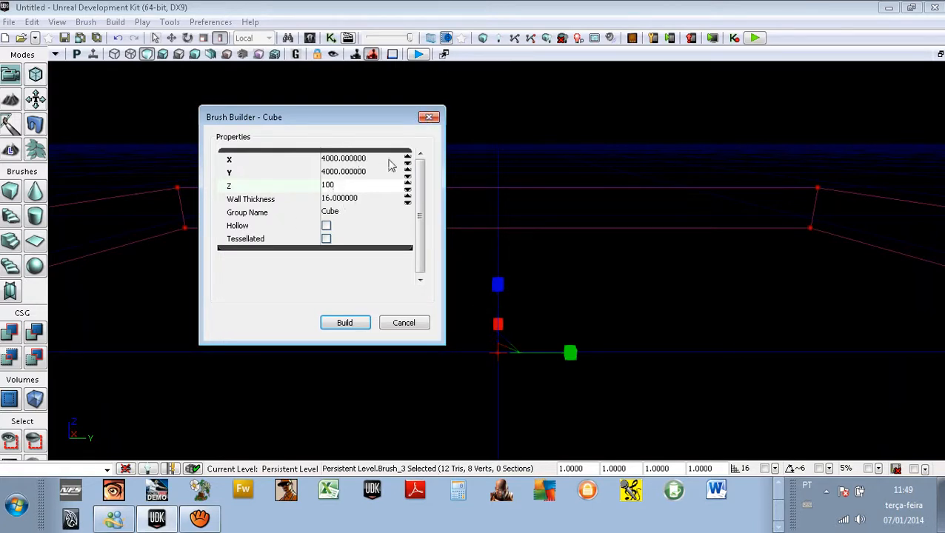
{"action": "left_click", "coordinate": [430, 117]}
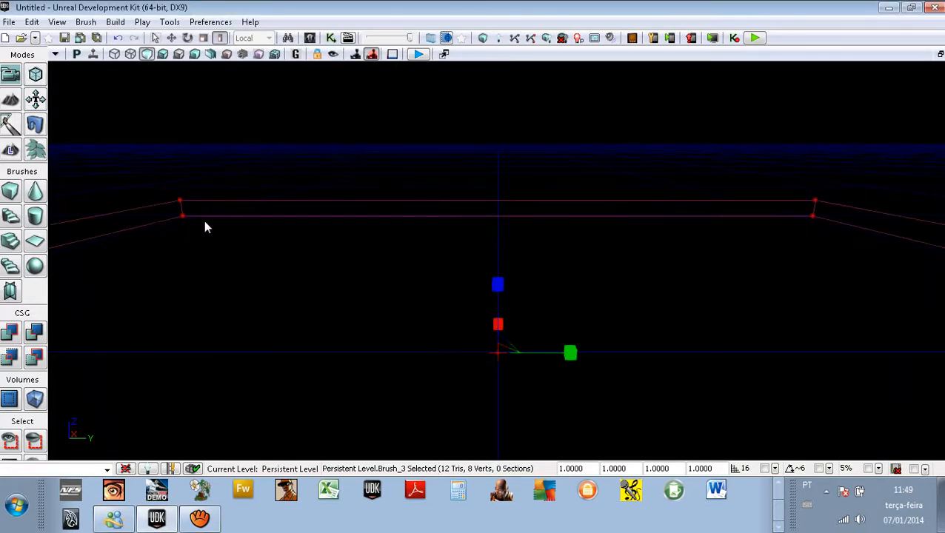
Add the flat builder brush to the level as solid CSG geometry and clear the selection
{"action": "scroll", "coordinate": [392, 271], "scroll_direction": "down", "scroll_amount": 10}
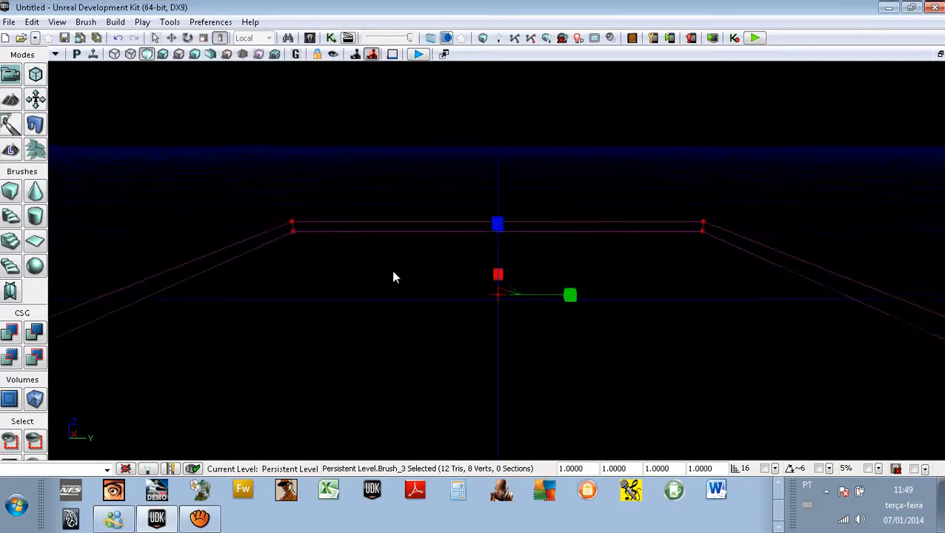
{"action": "scroll", "coordinate": [393, 273], "scroll_direction": "down", "scroll_amount": 10}
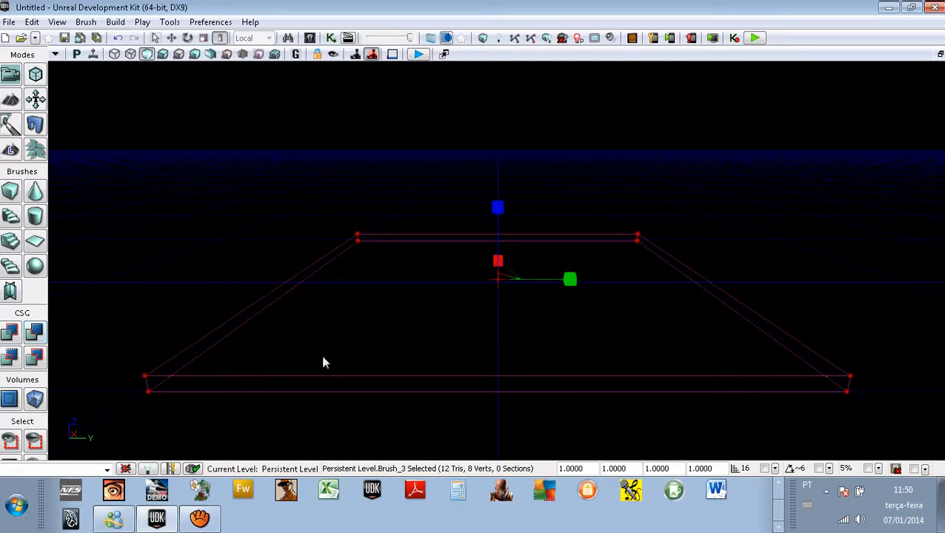
{"action": "left_click", "coordinate": [11, 335]}
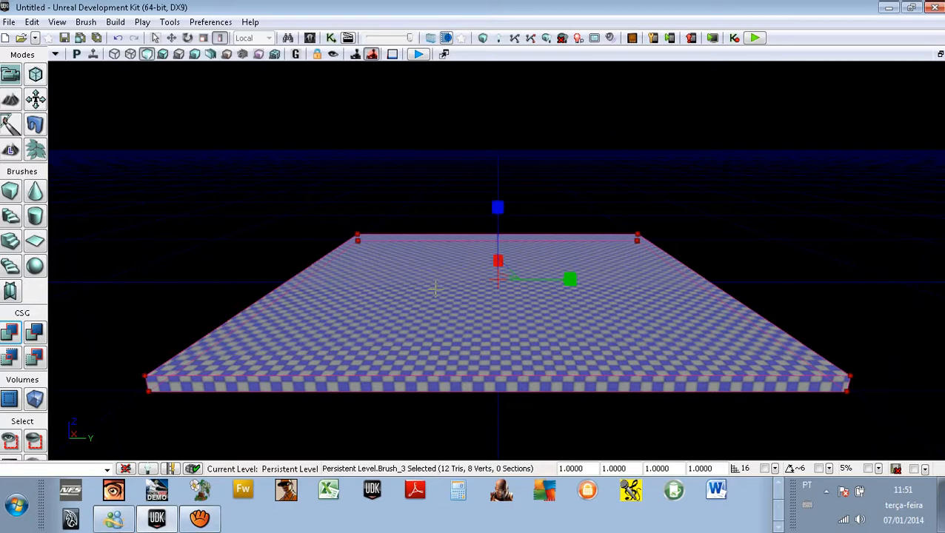
{"action": "key", "text": "Escape"}
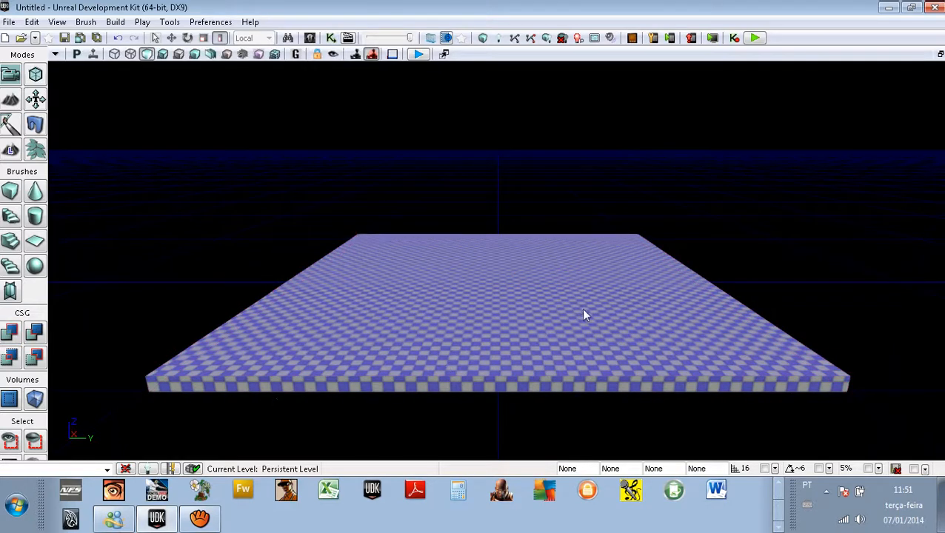
{"action": "scroll", "coordinate": [545, 327], "scroll_direction": "up", "scroll_amount": 6}
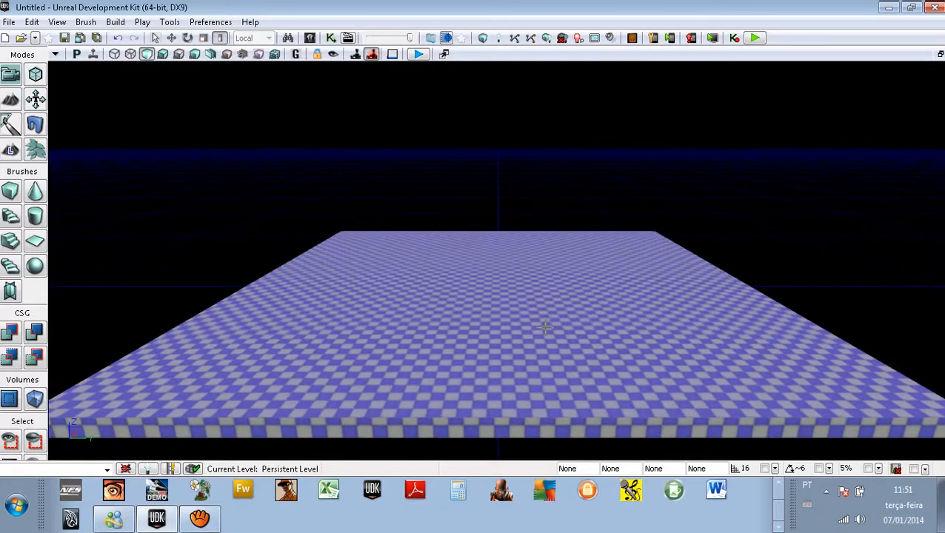
{"action": "right_click_drag", "start_coordinate": [547, 327], "coordinate": [486, 335]}
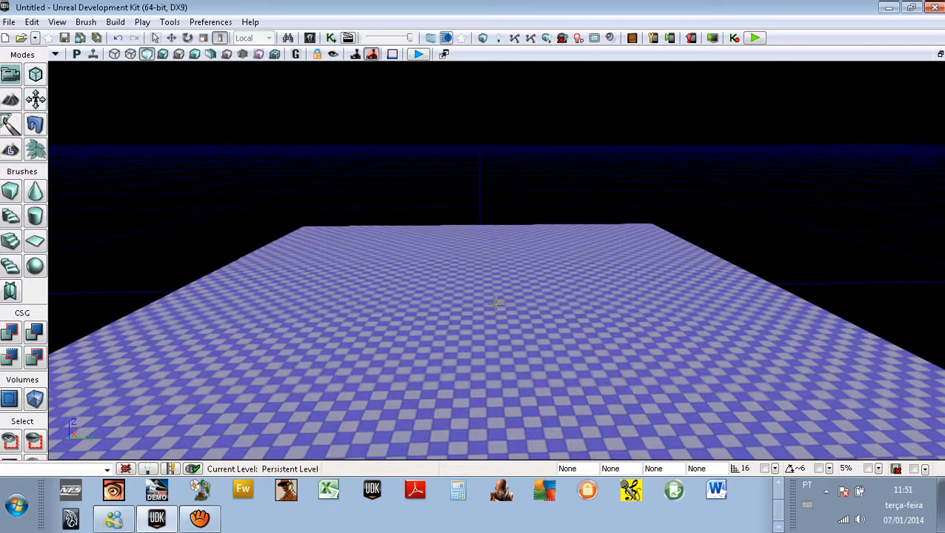
Add a point light at the centre of the floor and display the viewport in Lit mode
{"action": "right_click_drag", "start_coordinate": [496, 303], "coordinate": [515, 316]}
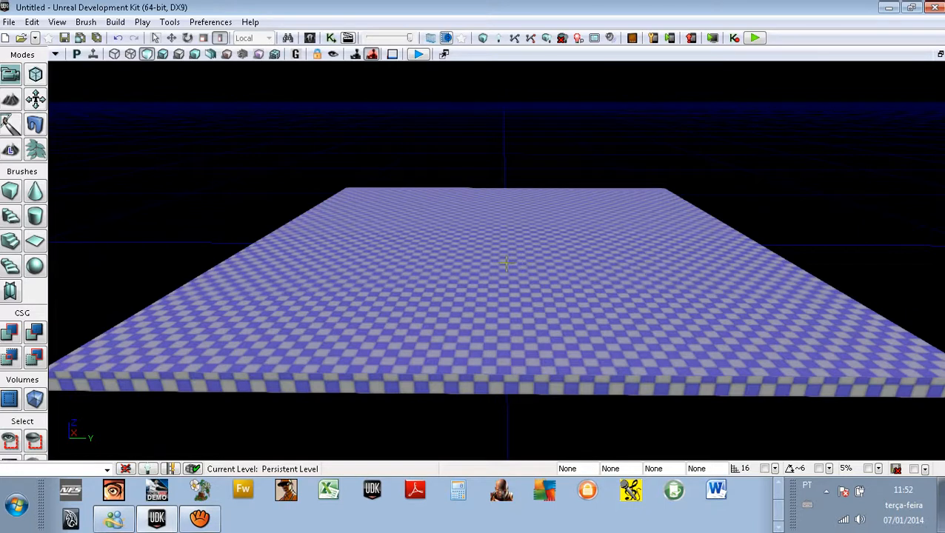
{"action": "left_click", "coordinate": [505, 262]}
{"action": "key", "text": "alt+4"}
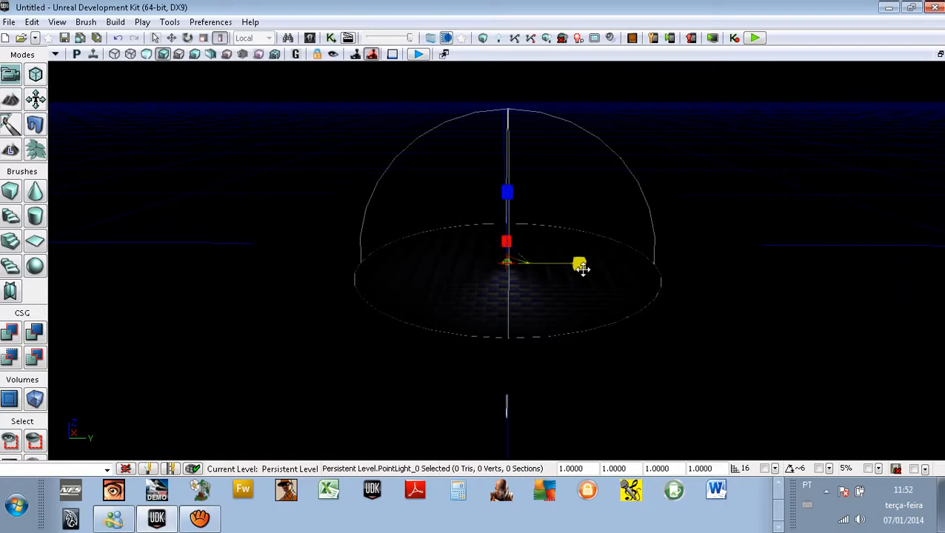
Raise the point light along Z above the floor and uniformly scale its radius to cover the whole floor
{"action": "key", "text": "space"}
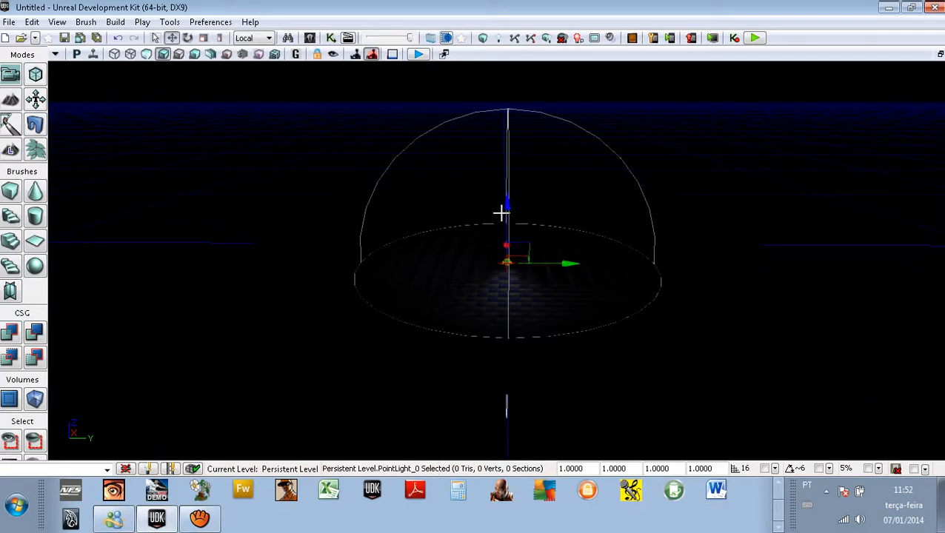
{"action": "left_click_drag", "start_coordinate": [508, 207], "coordinate": [504, 141]}
{"action": "key", "text": "space"}
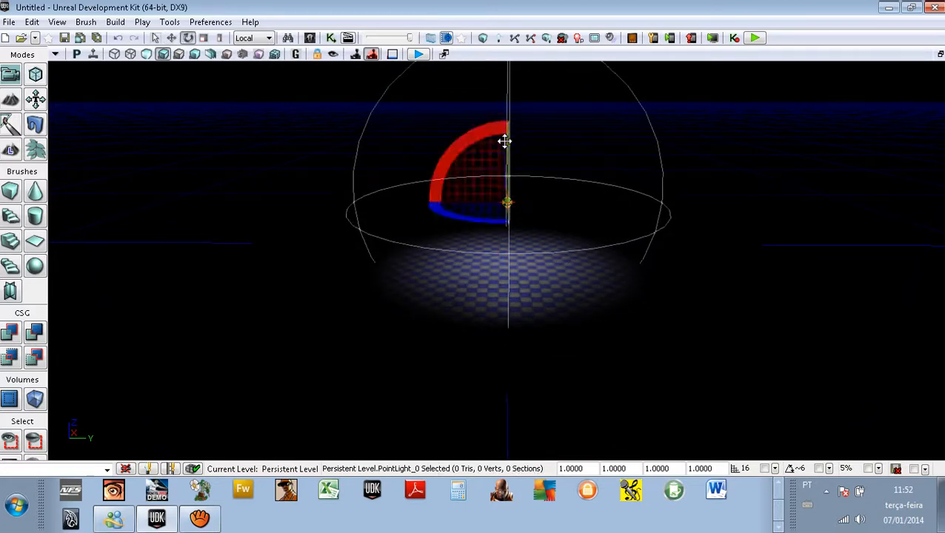
{"action": "key", "text": "space"}
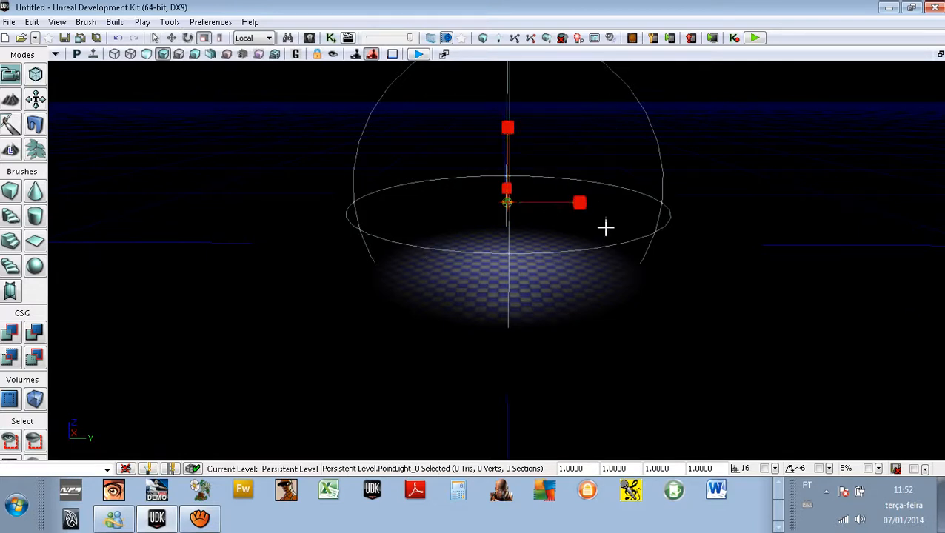
{"action": "left_click_drag", "start_coordinate": [579, 205], "coordinate": [941, 60]}
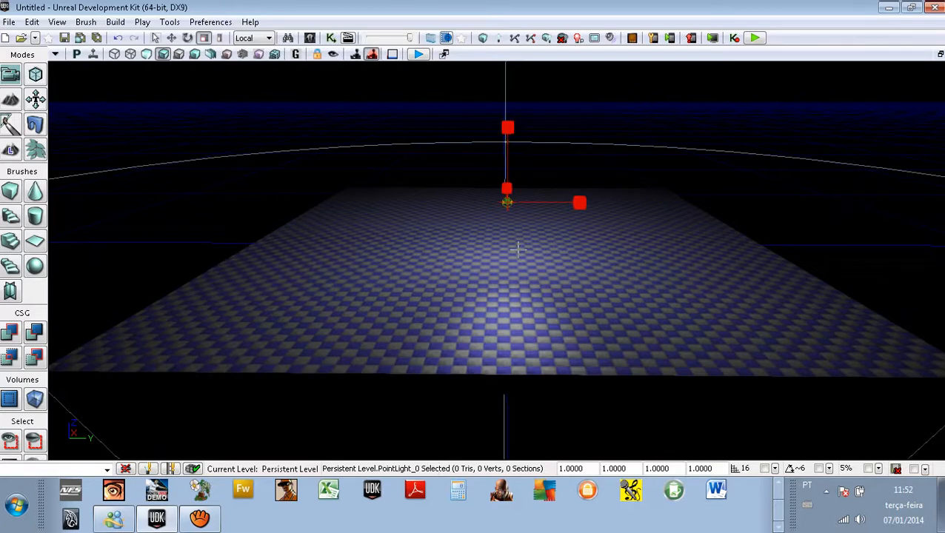
Add a PlayerStart actor on the floor, to the side of the point light and near the front edge
{"action": "right_click_drag", "start_coordinate": [496, 295], "coordinate": [511, 249]}
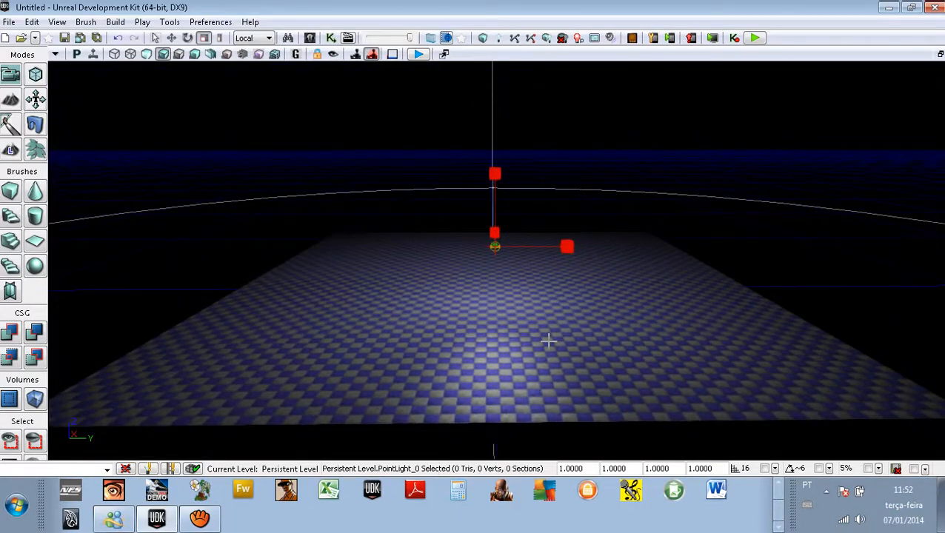
{"action": "left_click", "coordinate": [754, 38]}
{"action": "right_click", "coordinate": [305, 350]}
{"action": "mouse_move", "coordinate": [383, 279]}
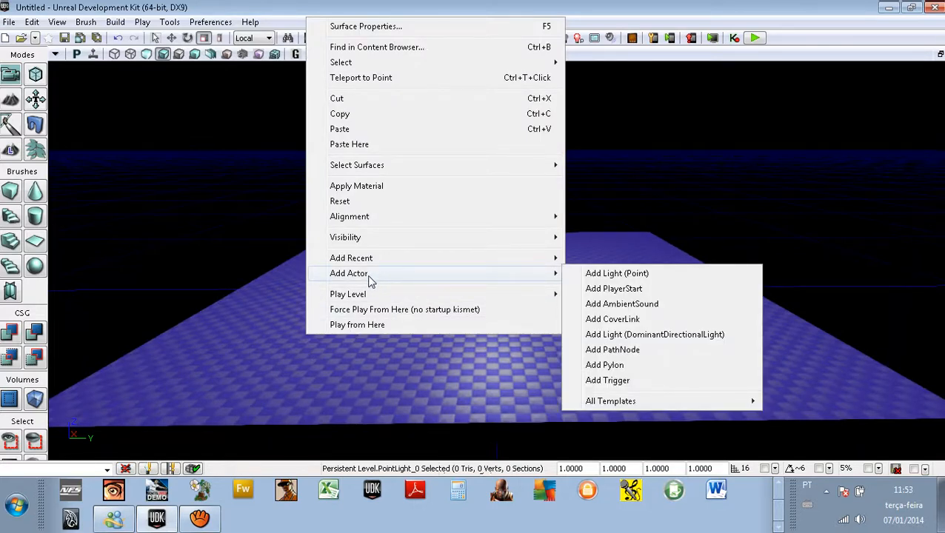
{"action": "left_click", "coordinate": [622, 289]}
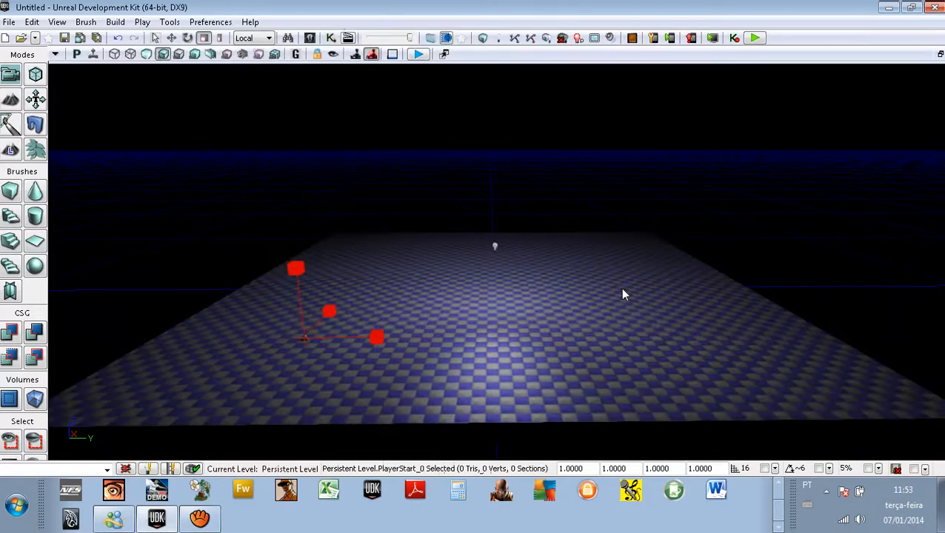
Examine the PlayerStart actor and its position on the floor from close up and from a distance
{"action": "scroll", "coordinate": [297, 355], "scroll_direction": "up", "scroll_amount": 3}
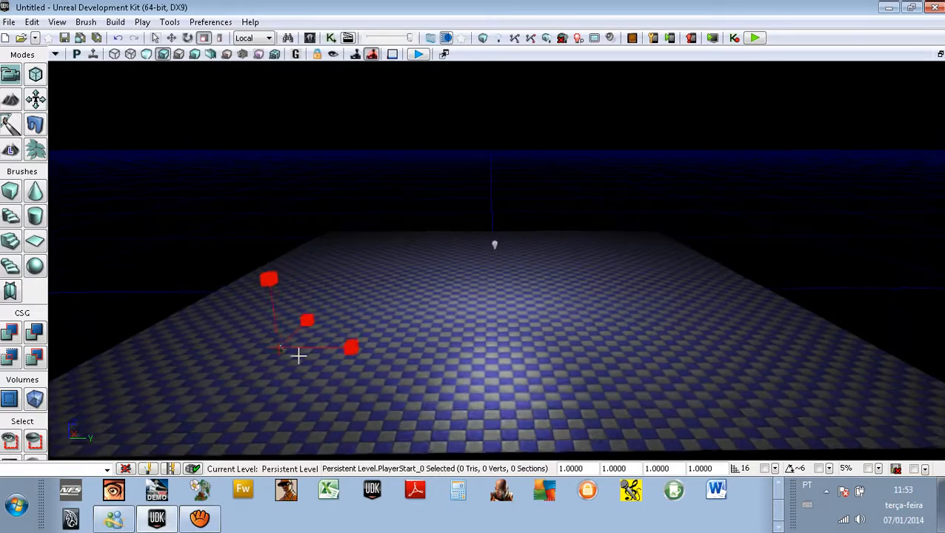
{"action": "right_click_drag", "start_coordinate": [270, 365], "coordinate": [228, 377]}
{"action": "scroll", "coordinate": [225, 378], "scroll_direction": "up", "scroll_amount": 3}
{"action": "scroll", "coordinate": [222, 378], "scroll_direction": "up", "scroll_amount": 5}
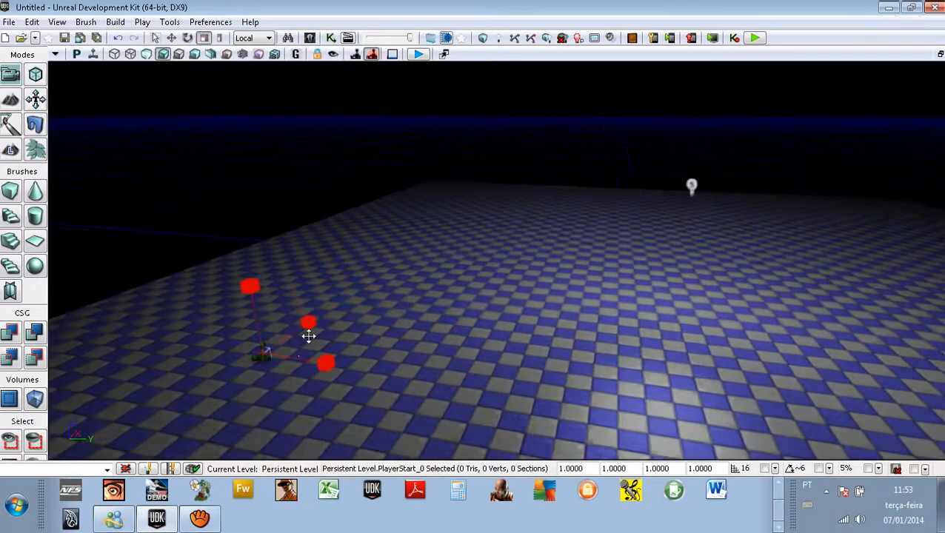
{"action": "scroll", "coordinate": [208, 393], "scroll_direction": "up", "scroll_amount": 2}
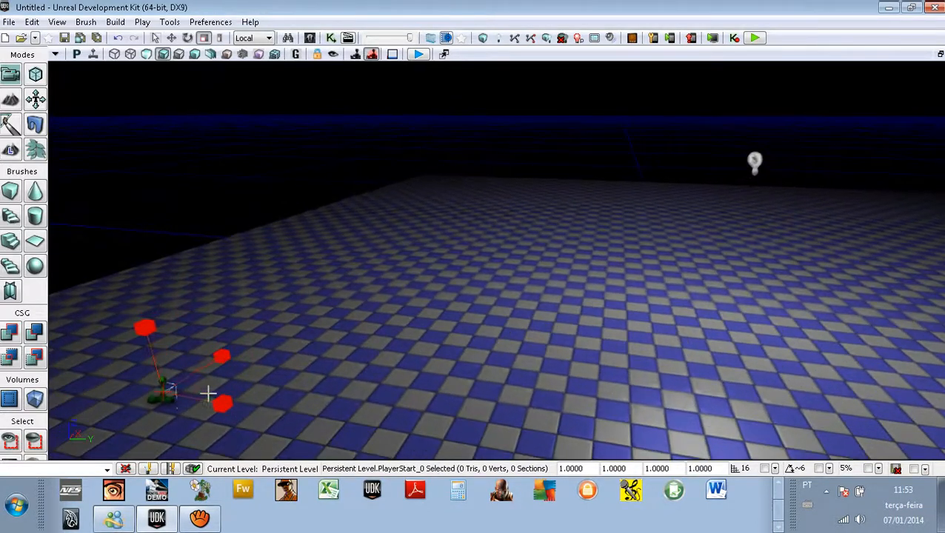
{"action": "right_click_drag", "start_coordinate": [179, 406], "coordinate": [173, 406]}
{"action": "scroll", "coordinate": [180, 405], "scroll_direction": "down", "scroll_amount": 3}
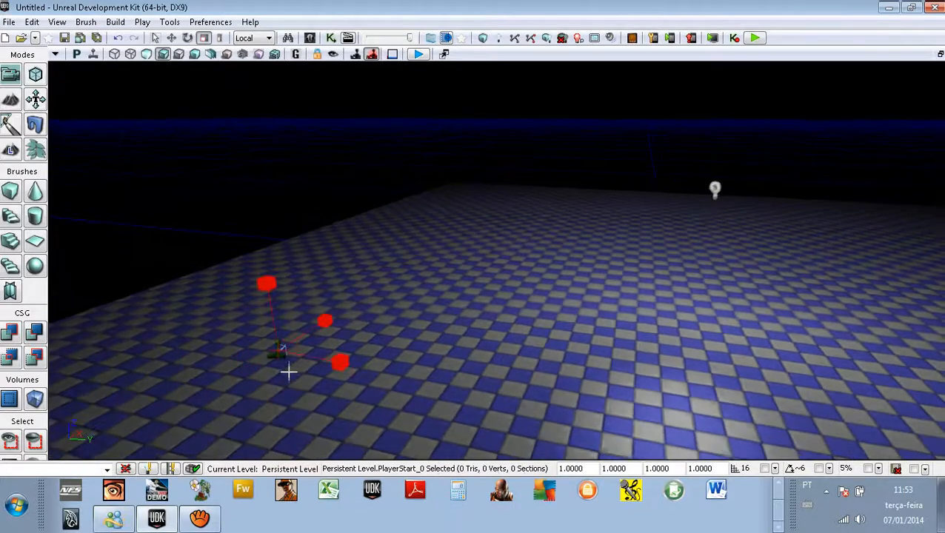
{"action": "scroll", "coordinate": [291, 371], "scroll_direction": "down", "scroll_amount": 2}
{"action": "scroll", "coordinate": [296, 369], "scroll_direction": "down", "scroll_amount": 2}
{"action": "right_click_drag", "start_coordinate": [393, 373], "coordinate": [432, 366]}
{"action": "scroll", "coordinate": [330, 364], "scroll_direction": "down", "scroll_amount": 2}
{"action": "scroll", "coordinate": [326, 362], "scroll_direction": "down", "scroll_amount": 1}
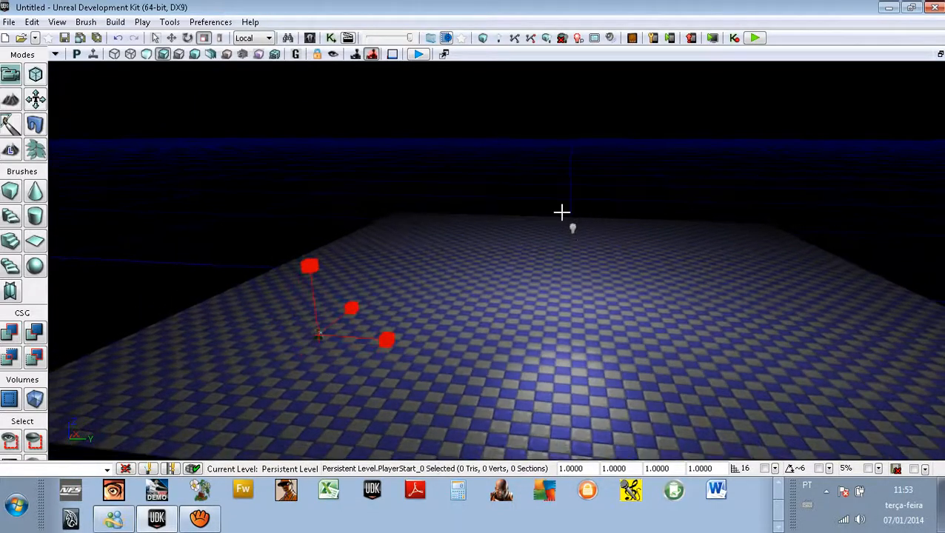
{"action": "scroll", "coordinate": [580, 236], "scroll_direction": "down", "scroll_amount": 2}
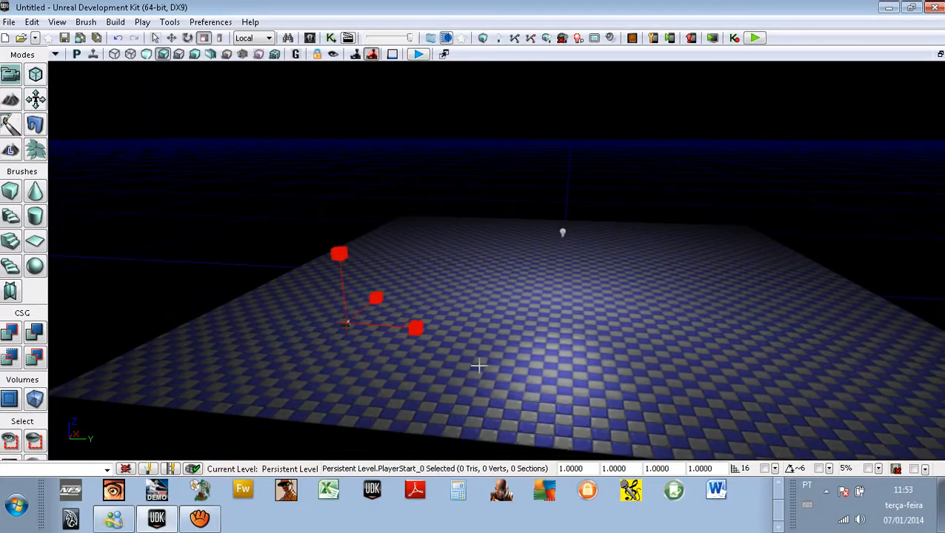
{"action": "mouse_move", "coordinate": [493, 369]}
{"action": "right_mouse_down"}
{"action": "mouse_move", "coordinate": [517, 370]}
{"action": "mouse_move", "coordinate": [478, 365]}
{"action": "right_mouse_up"}
{"action": "scroll", "coordinate": [479, 365], "scroll_direction": "down", "scroll_amount": 1}
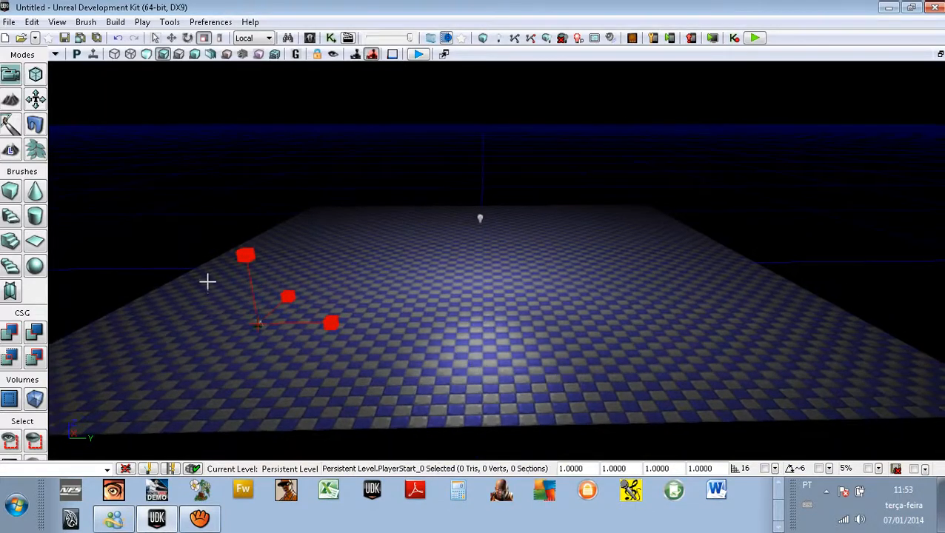
Build the level's lighting with Use Lightmass turned off and close the Map Check report
{"action": "left_click", "coordinate": [758, 39]}
{"action": "left_click", "coordinate": [499, 46]}
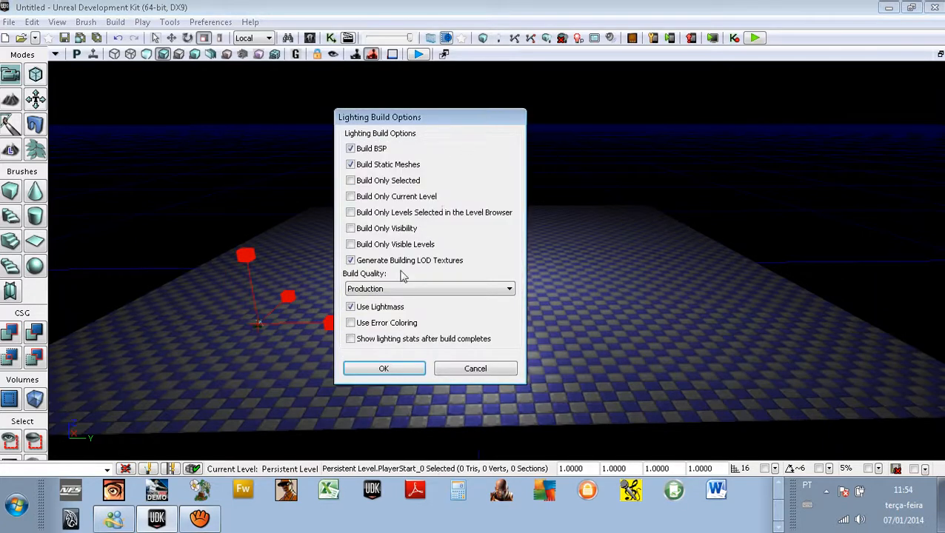
{"action": "left_click", "coordinate": [351, 307]}
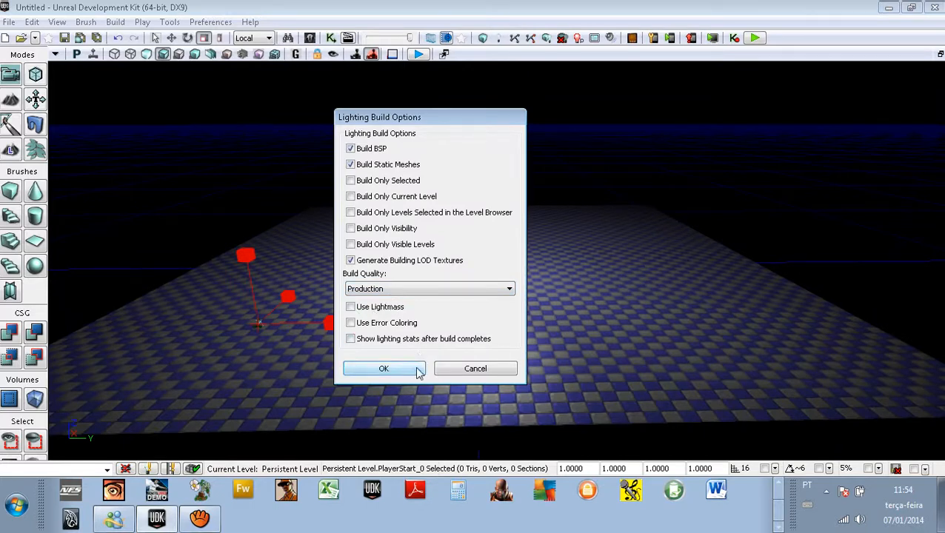
{"action": "left_click", "coordinate": [416, 369]}
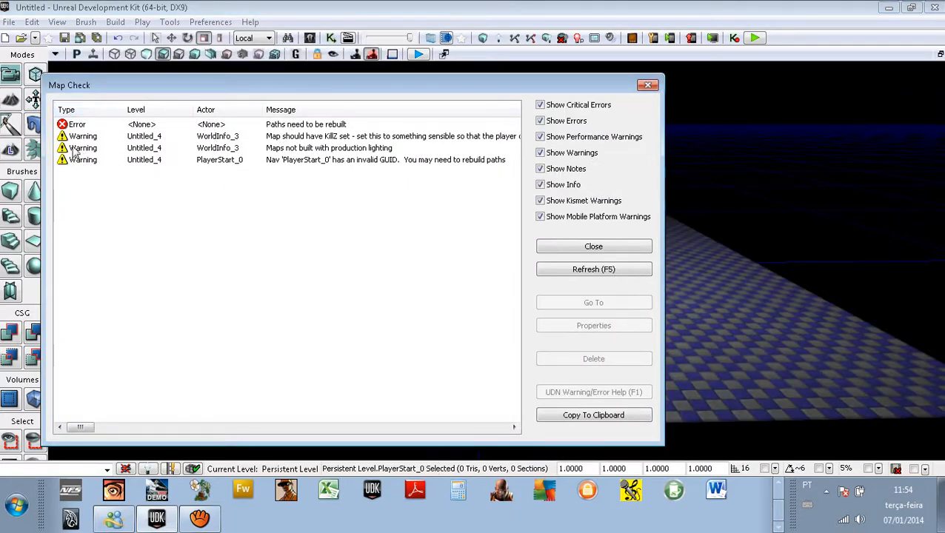
{"action": "left_click", "coordinate": [621, 251]}
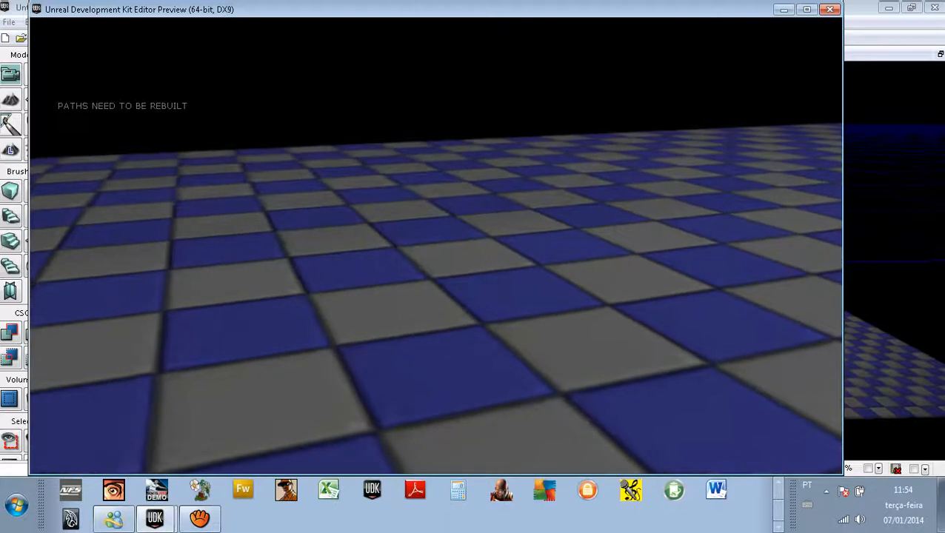
End the play preview and set Game Type For PIE to utgame in the World Properties
{"action": "key", "text": "Escape"}
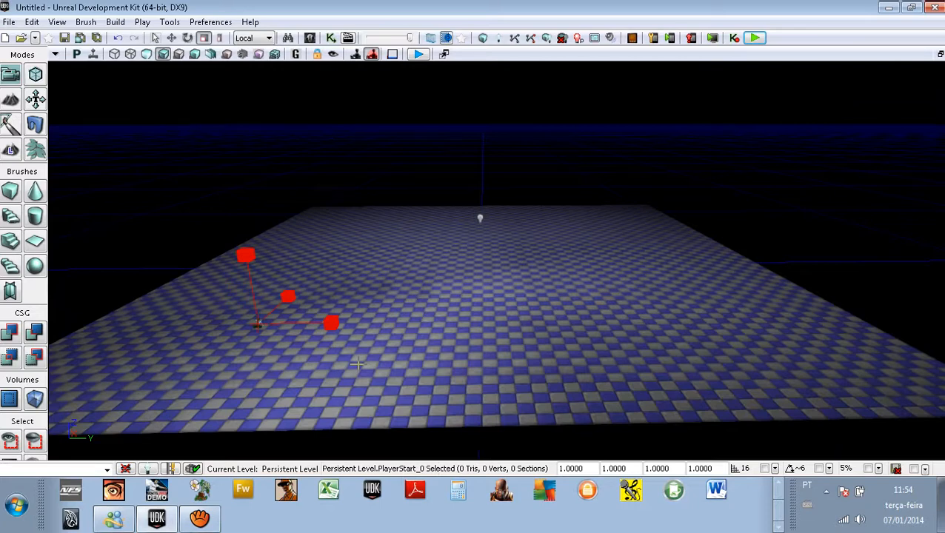
{"action": "left_click", "coordinate": [57, 21]}
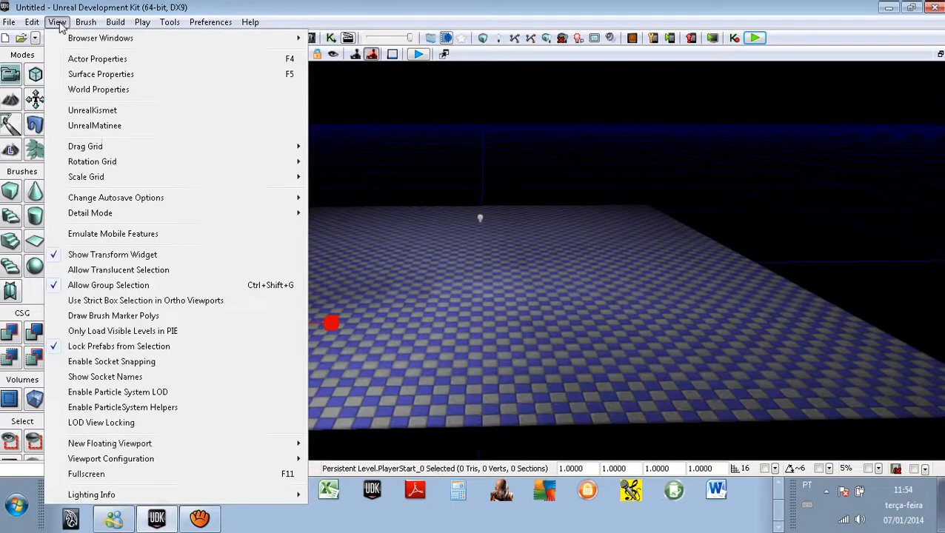
{"action": "left_click", "coordinate": [112, 91]}
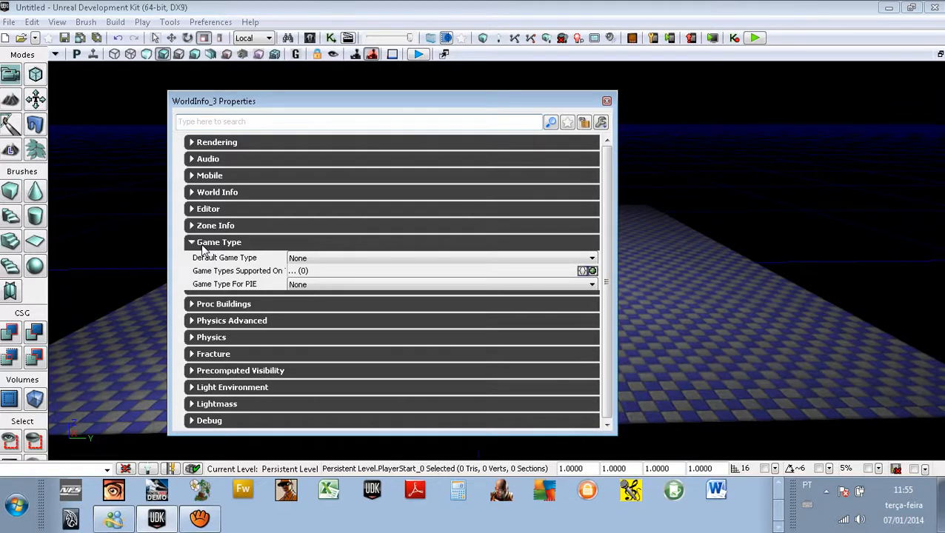
{"action": "left_click", "coordinate": [318, 286]}
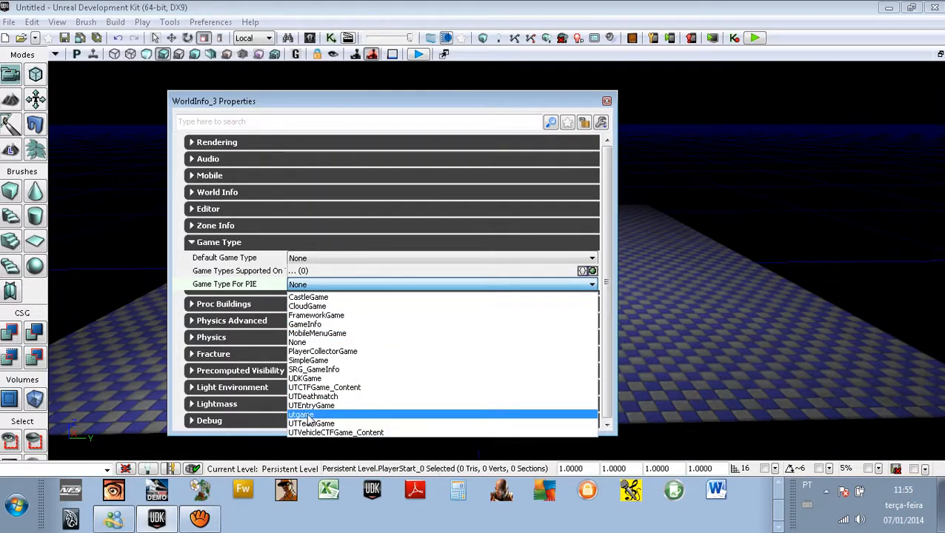
{"action": "left_click", "coordinate": [308, 416]}
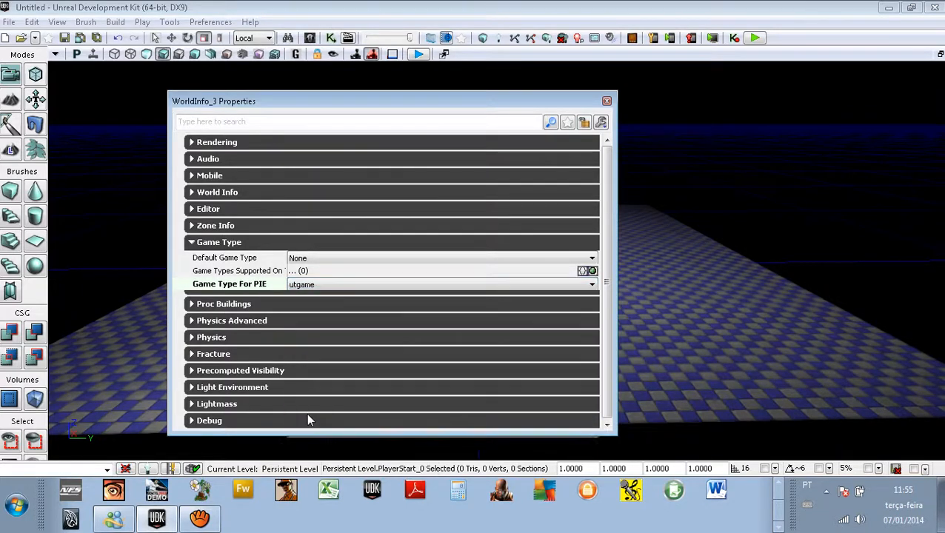
{"action": "left_click", "coordinate": [606, 102]}
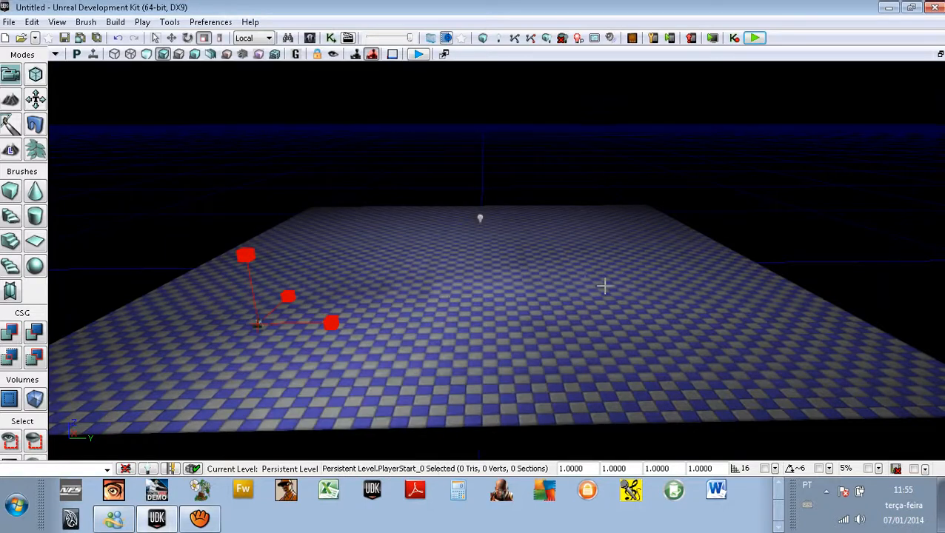
Play-test the level in the editor preview, try the weapon's primary and alternate fire, and return to the editor
{"action": "left_click", "coordinate": [755, 38]}
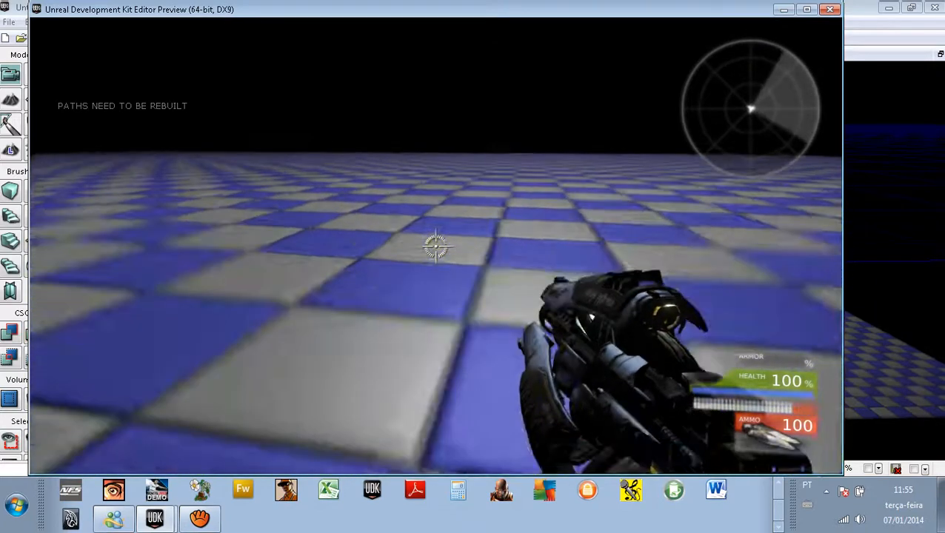
{"action": "left_click", "coordinate": [436, 246]}
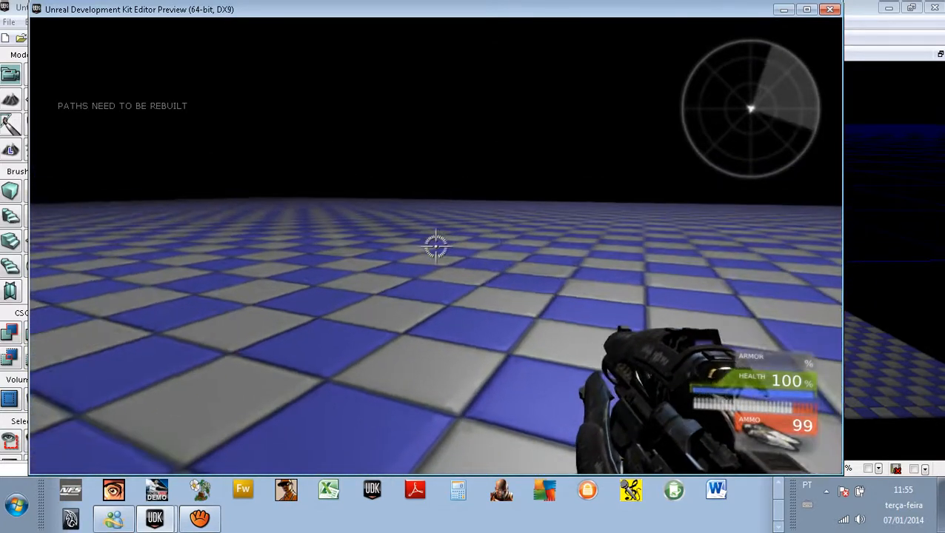
{"action": "right_click", "coordinate": [436, 246]}
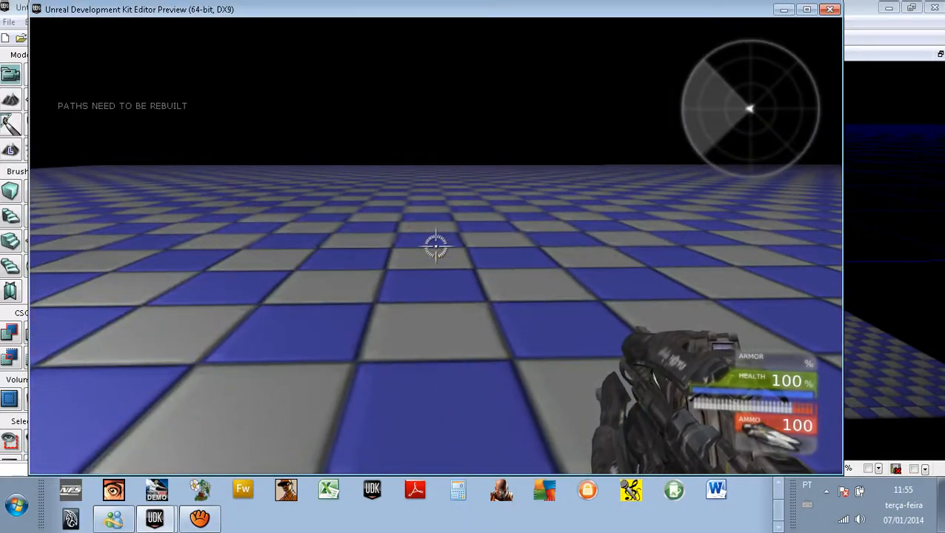
{"action": "key", "text": "Escape"}
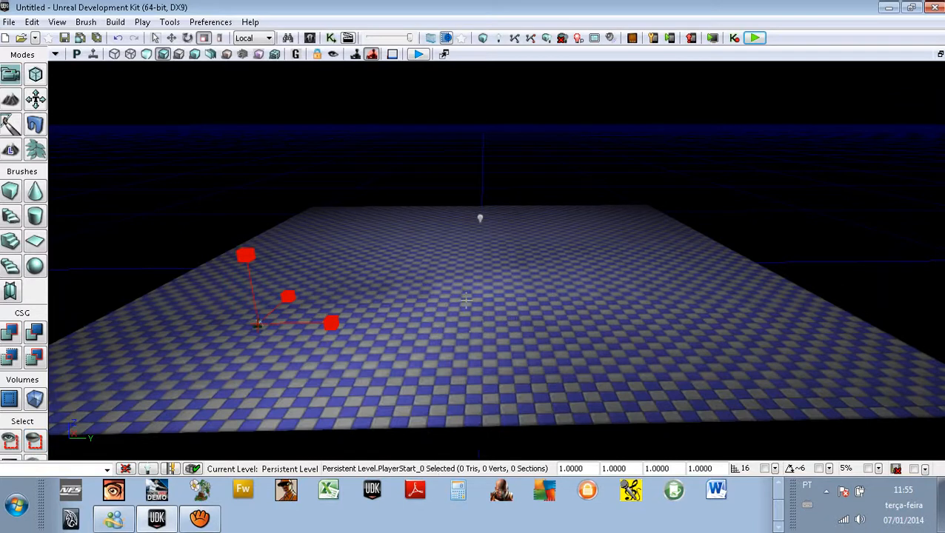
Open the Content Browser and look through the UDK Cool Materials collection for a floor material
{"action": "left_click", "coordinate": [311, 40]}
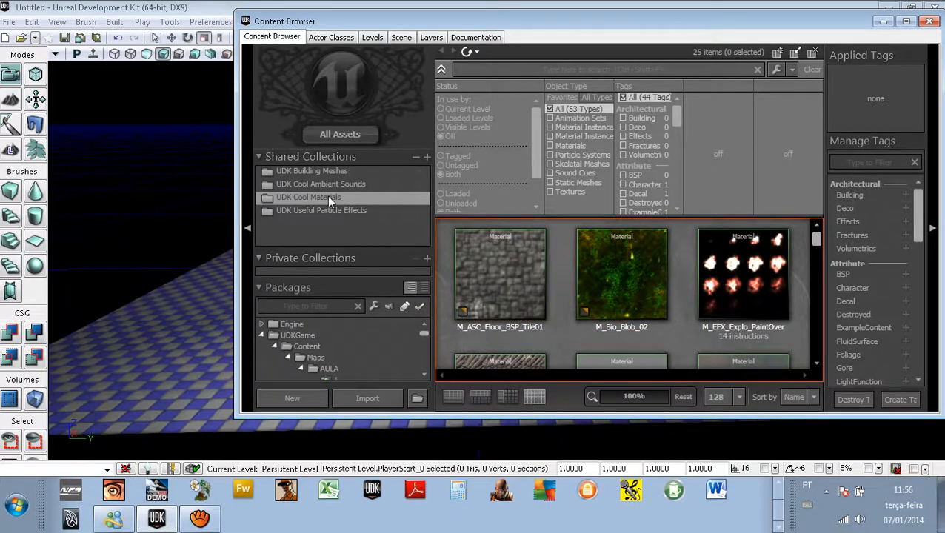
{"action": "scroll", "coordinate": [561, 334], "scroll_direction": "down", "scroll_amount": 2}
{"action": "scroll", "coordinate": [561, 334], "scroll_direction": "down", "scroll_amount": 10}
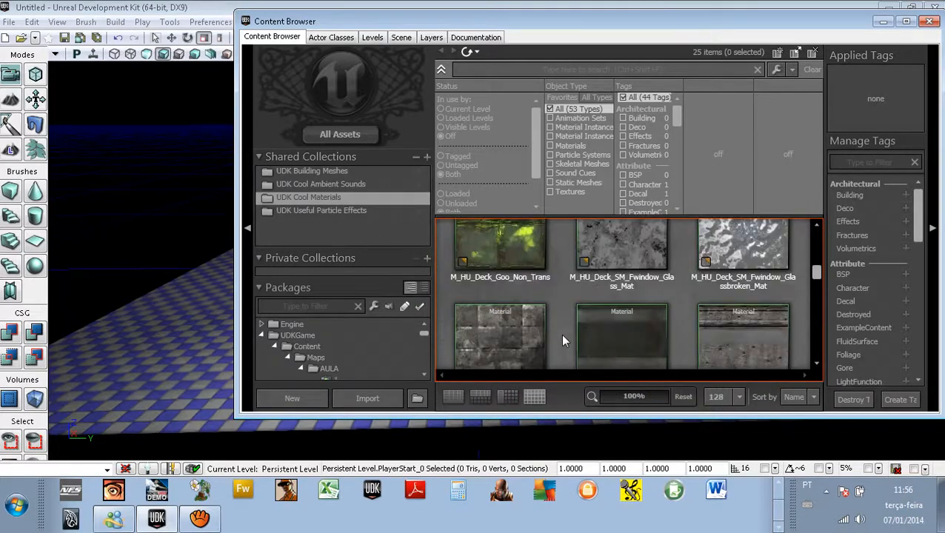
{"action": "scroll", "coordinate": [562, 337], "scroll_direction": "down", "scroll_amount": 1}
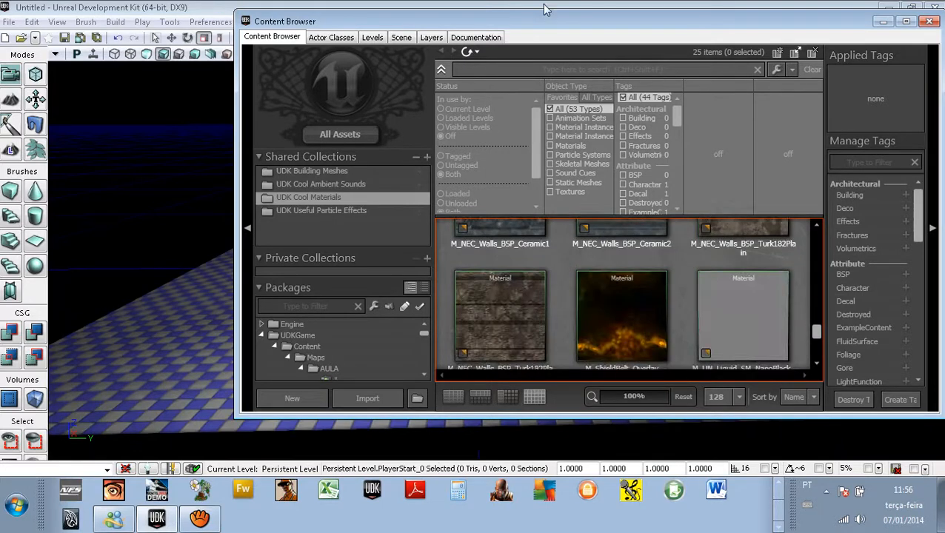
Apply the M_LT_Floors_BSP_Master material from the UDK Cool Materials collection to the floor and close the Content Browser
{"action": "left_click_drag", "start_coordinate": [624, 6], "coordinate": [713, 99]}
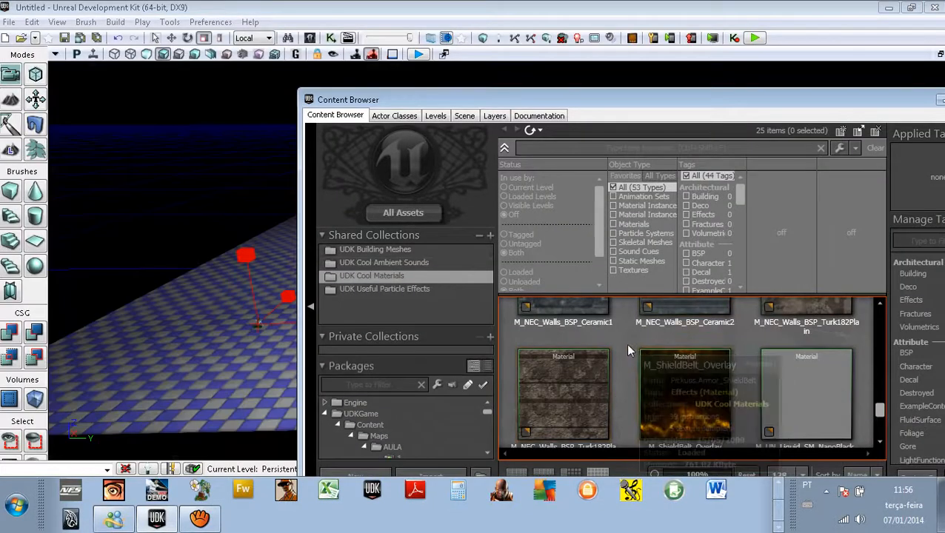
{"action": "scroll", "coordinate": [623, 344], "scroll_direction": "up", "scroll_amount": 1}
{"action": "scroll", "coordinate": [624, 345], "scroll_direction": "up", "scroll_amount": 1}
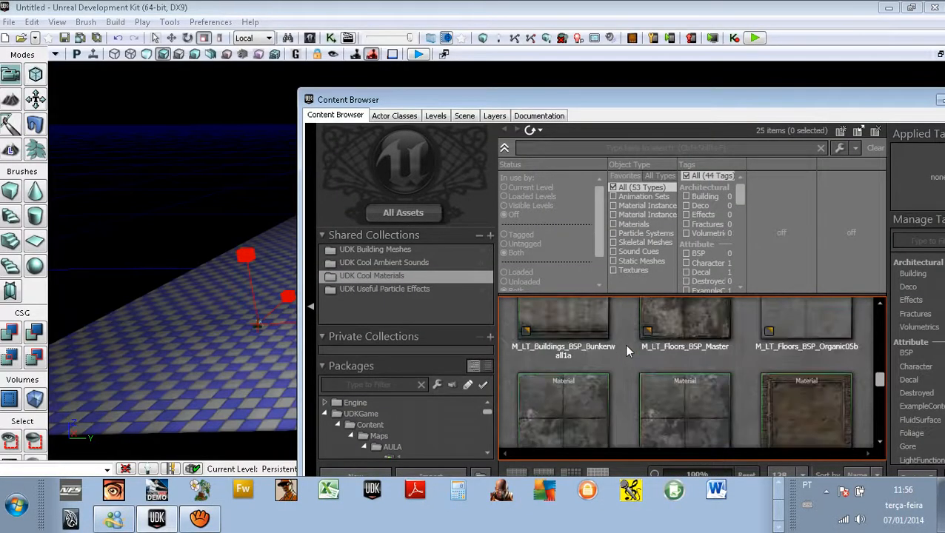
{"action": "scroll", "coordinate": [694, 360], "scroll_direction": "up", "scroll_amount": 1}
{"action": "left_click", "coordinate": [696, 373]}
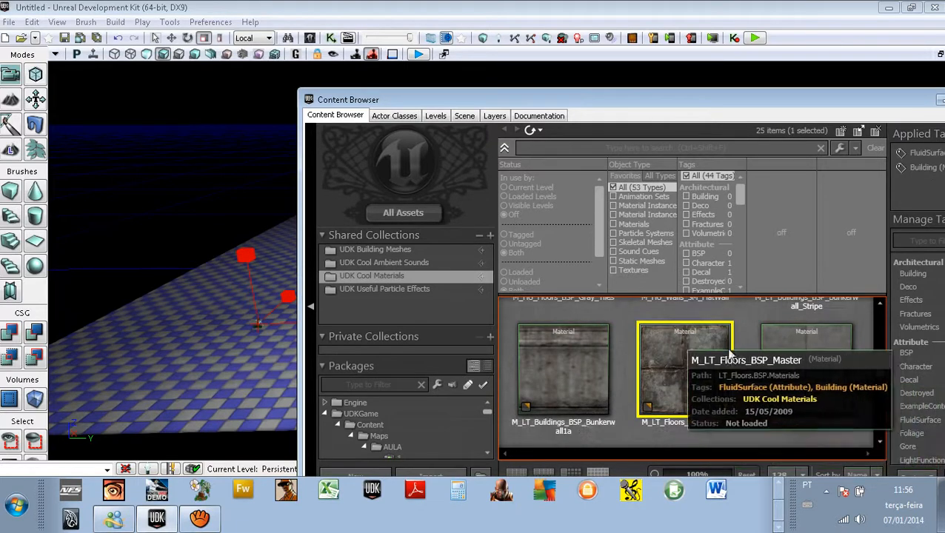
{"action": "left_click_drag", "start_coordinate": [713, 352], "coordinate": [223, 375]}
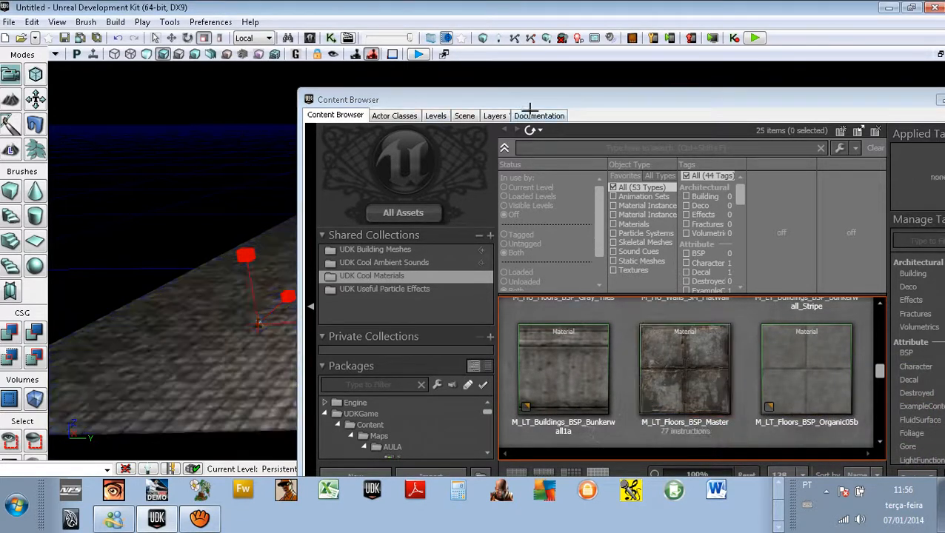
{"action": "left_click_drag", "start_coordinate": [566, 97], "coordinate": [409, 99]}
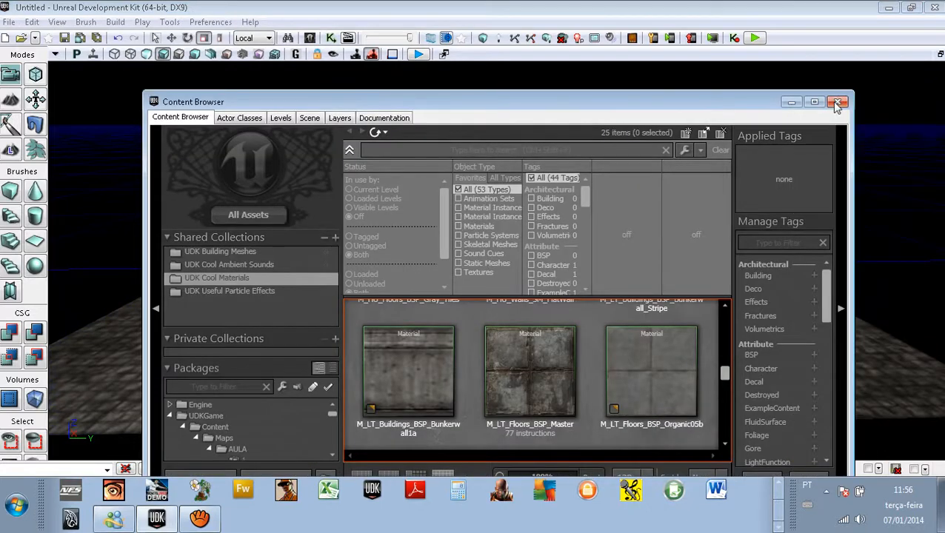
{"action": "left_click", "coordinate": [839, 101]}
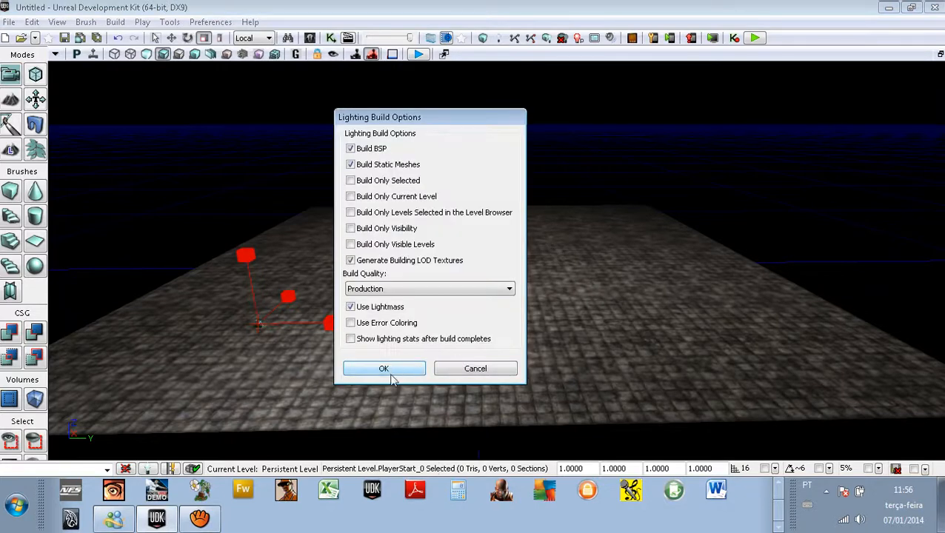
Rebuild the lighting for the retextured floor with Use Lightmass turned off and close the Map Check report
{"action": "left_click", "coordinate": [377, 368]}
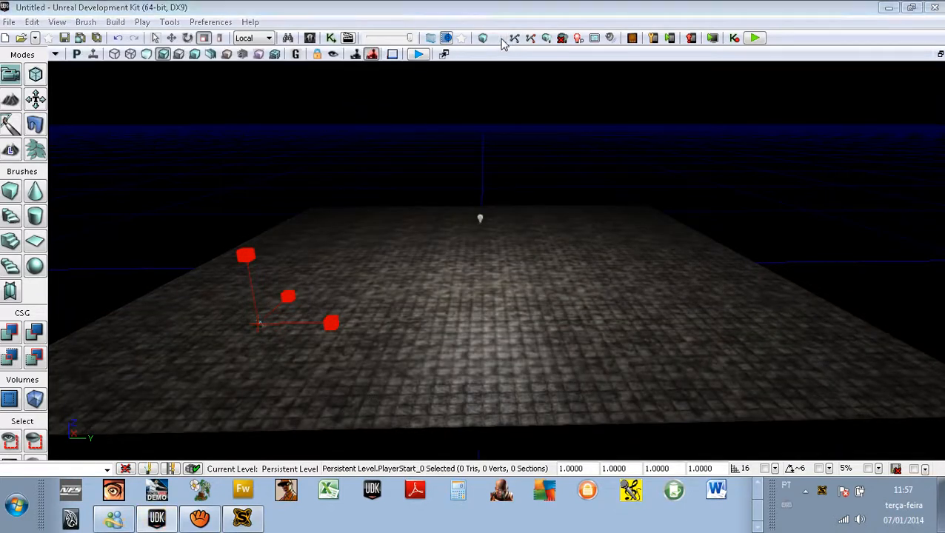
{"action": "left_click", "coordinate": [351, 307]}
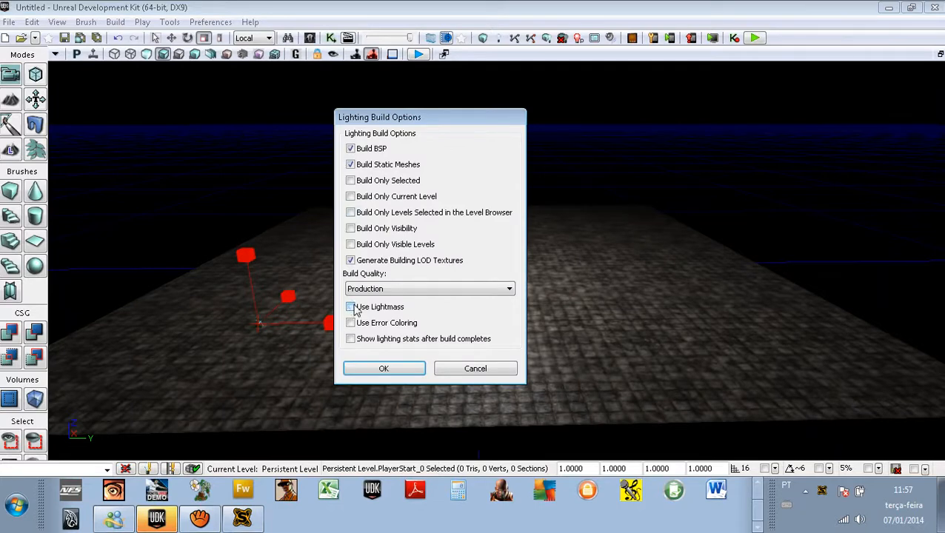
{"action": "left_click", "coordinate": [406, 367]}
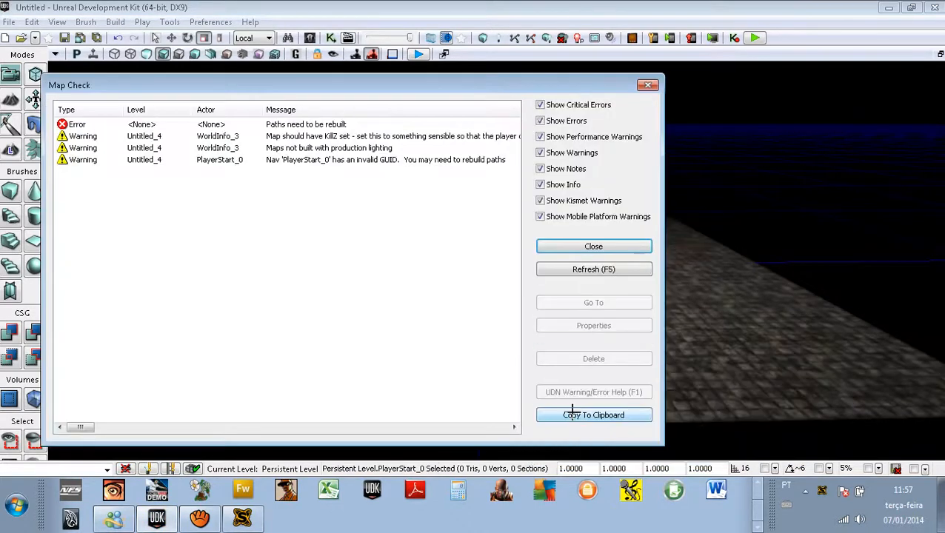
{"action": "left_click", "coordinate": [593, 248]}
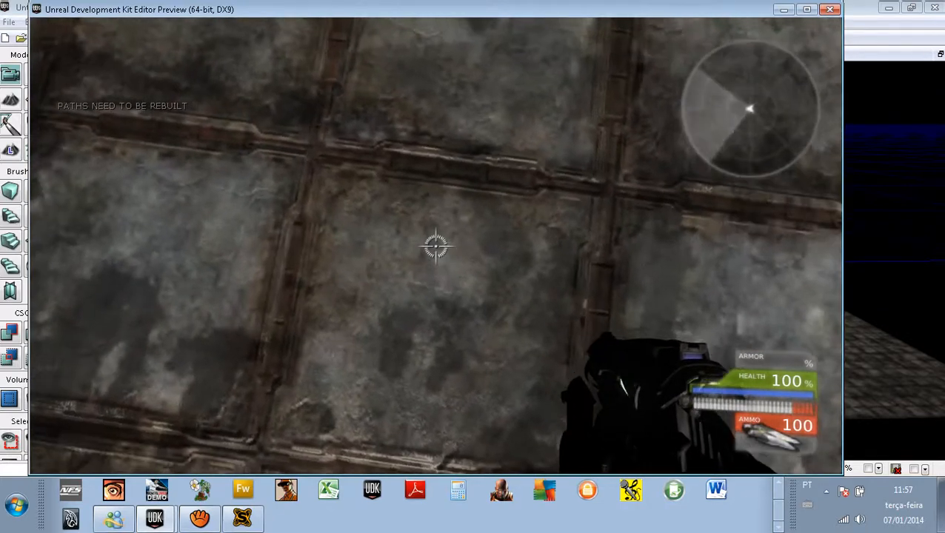
Inspect the new floor material up close in the play preview and return to the editor
{"action": "key", "text": "Escape"}
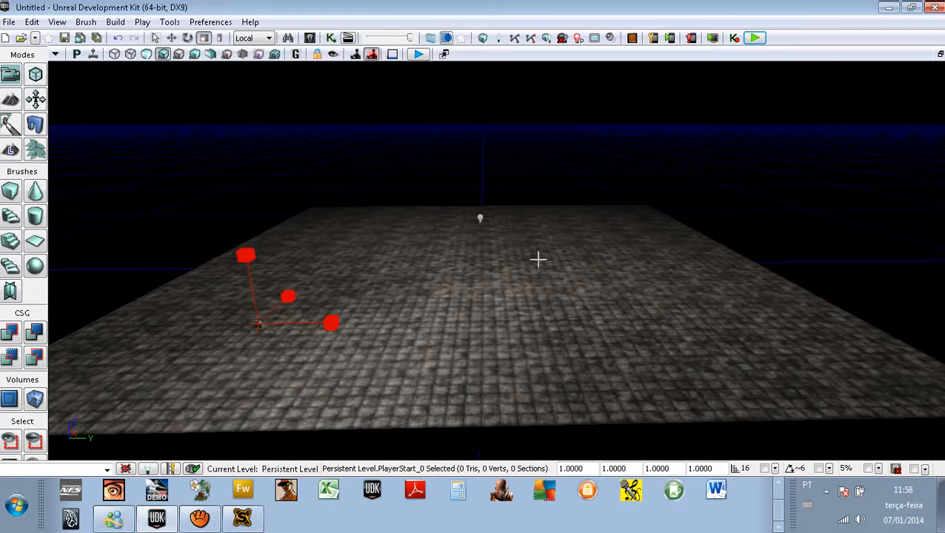
{"action": "right_click", "coordinate": [586, 310]}
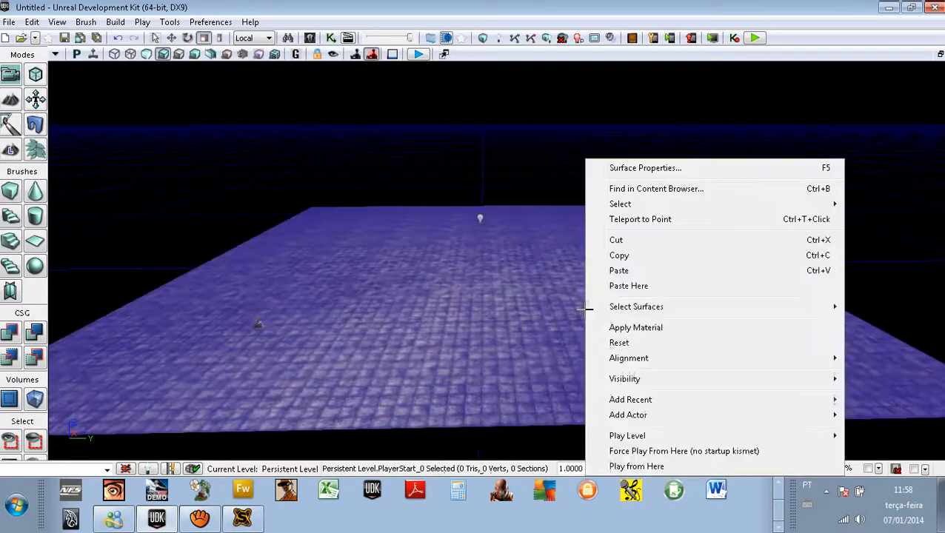
{"action": "left_click", "coordinate": [431, 185]}
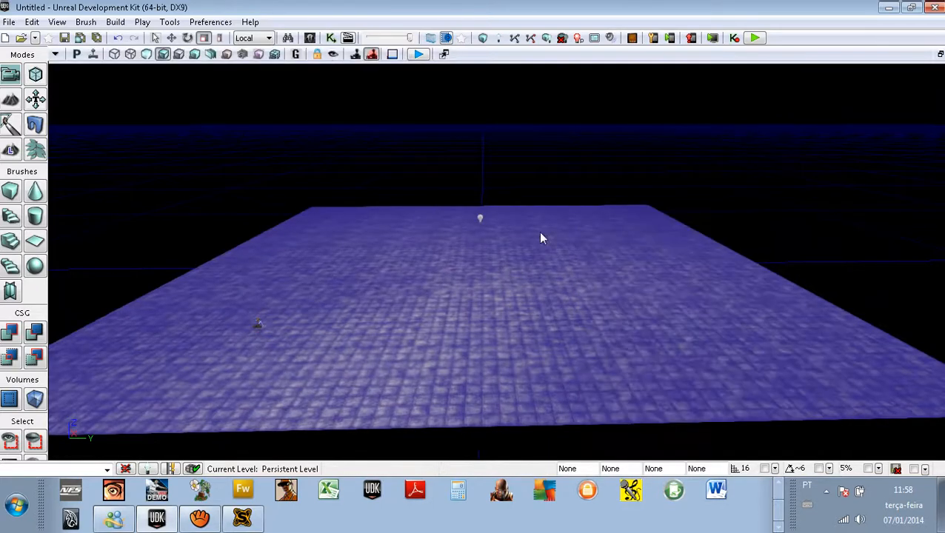
{"action": "left_click", "coordinate": [530, 148]}
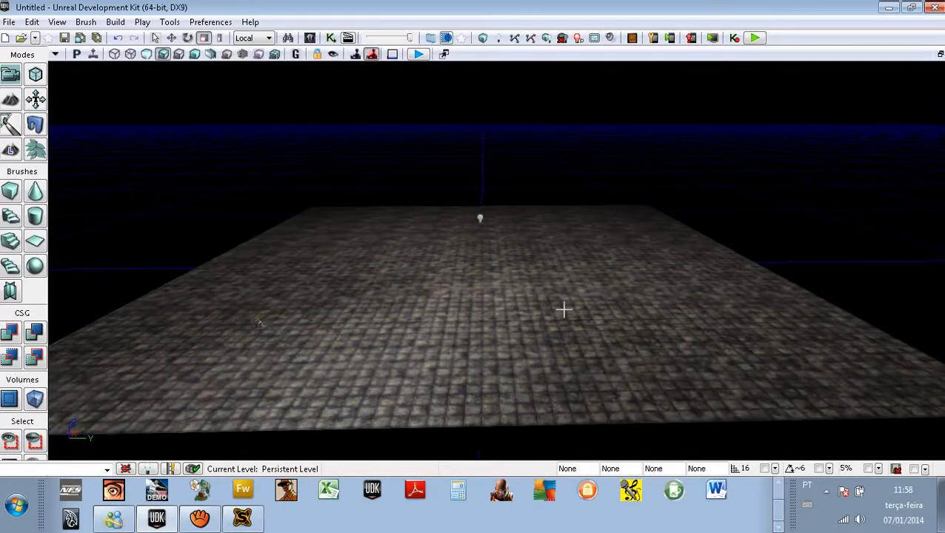